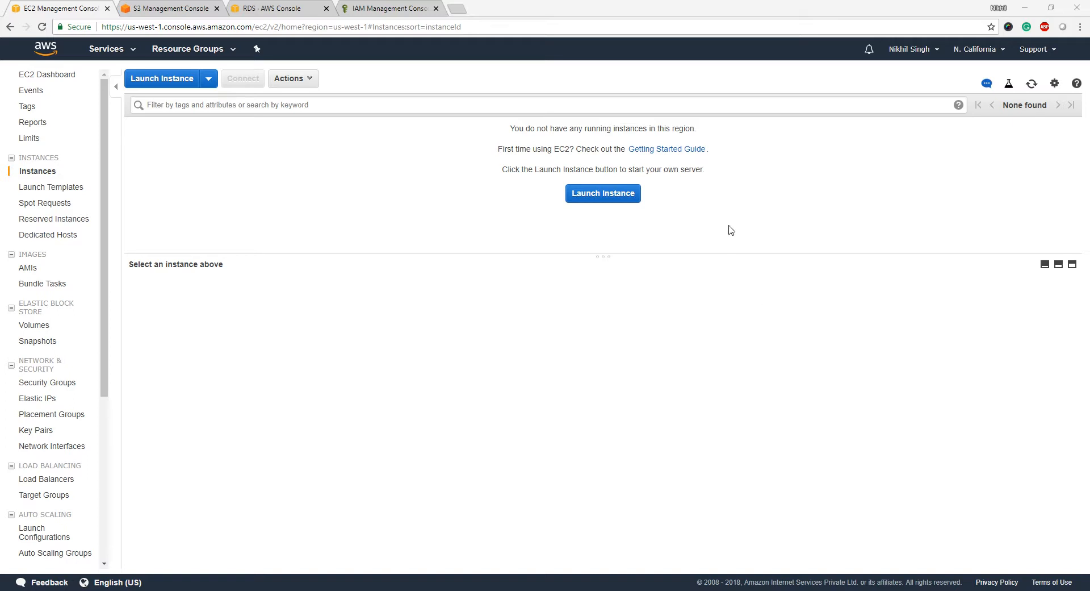
- Go to the IAM Policies list in the IAM console and open the Create policy page
left_click(376, 13)
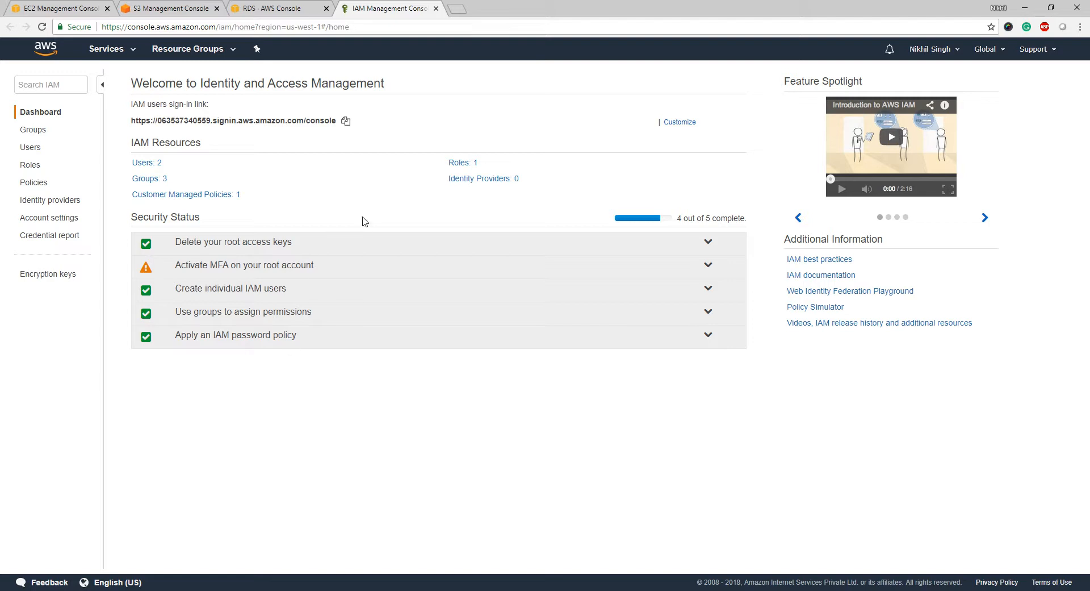
left_click(38, 183)
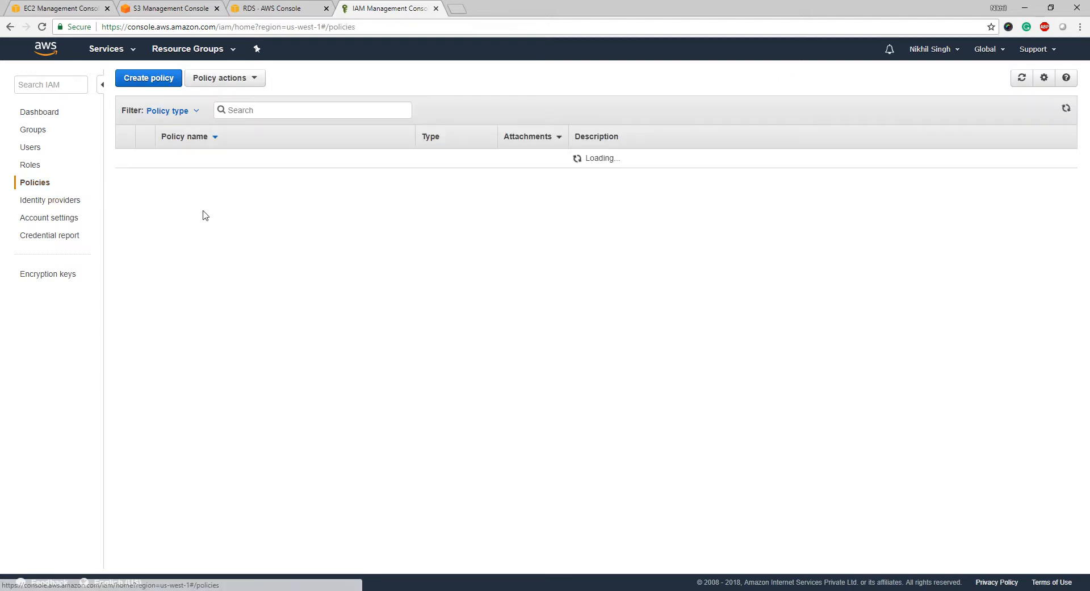
left_click(154, 80)
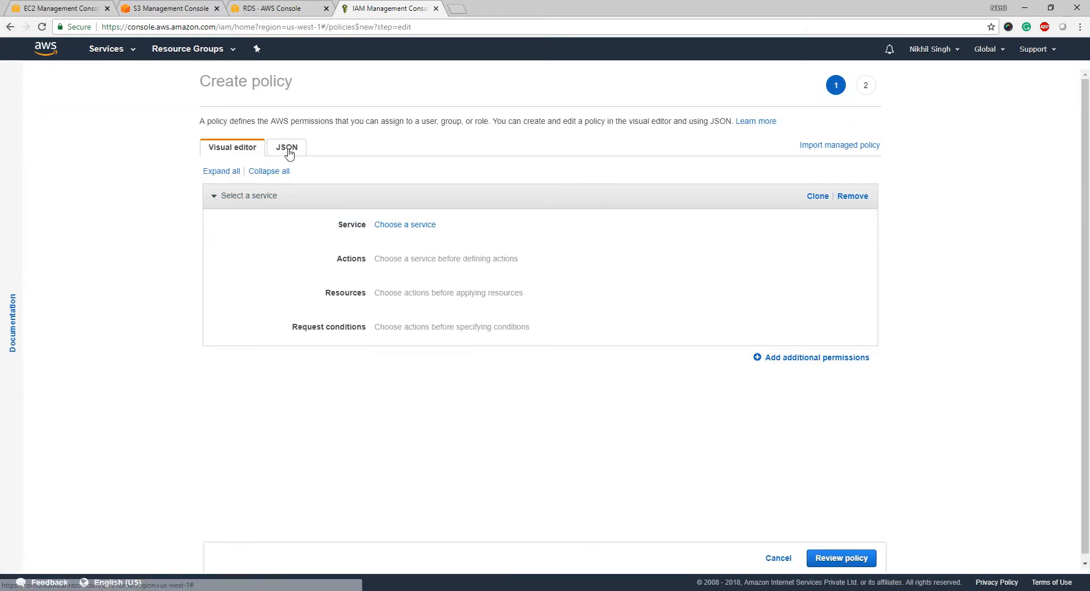
- In the visual editor, grant all S3 actions on all resources and proceed to Review policy
left_click(288, 150)
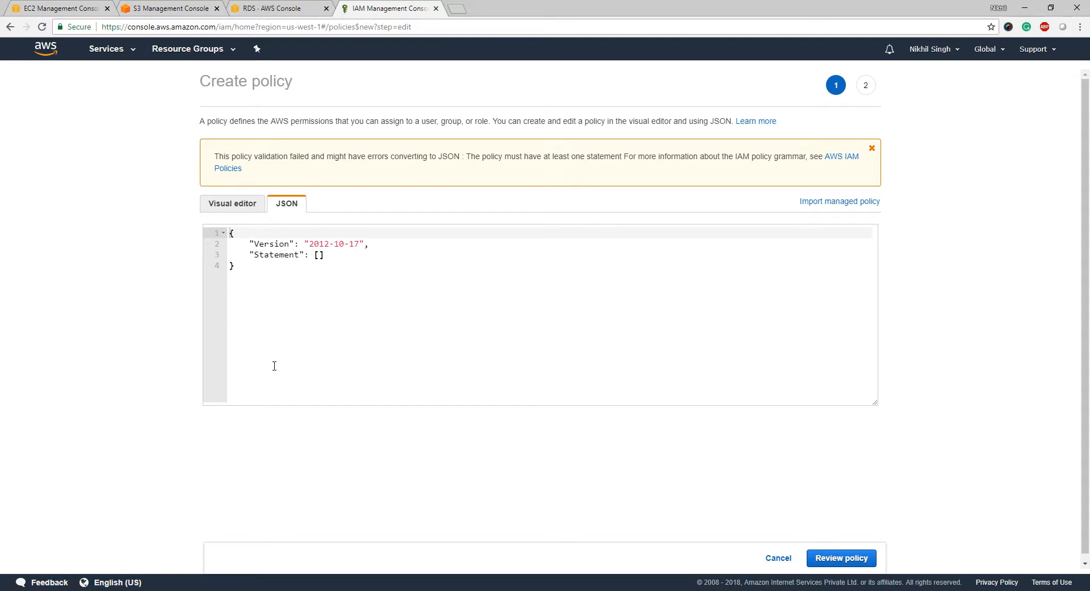
left_click(250, 206)
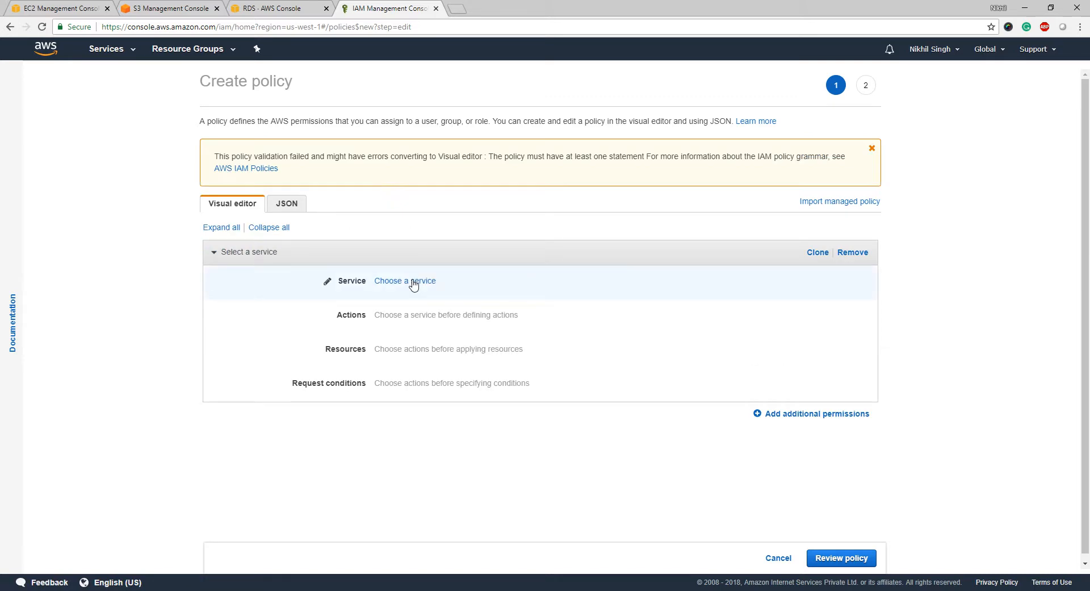
left_click(414, 283)
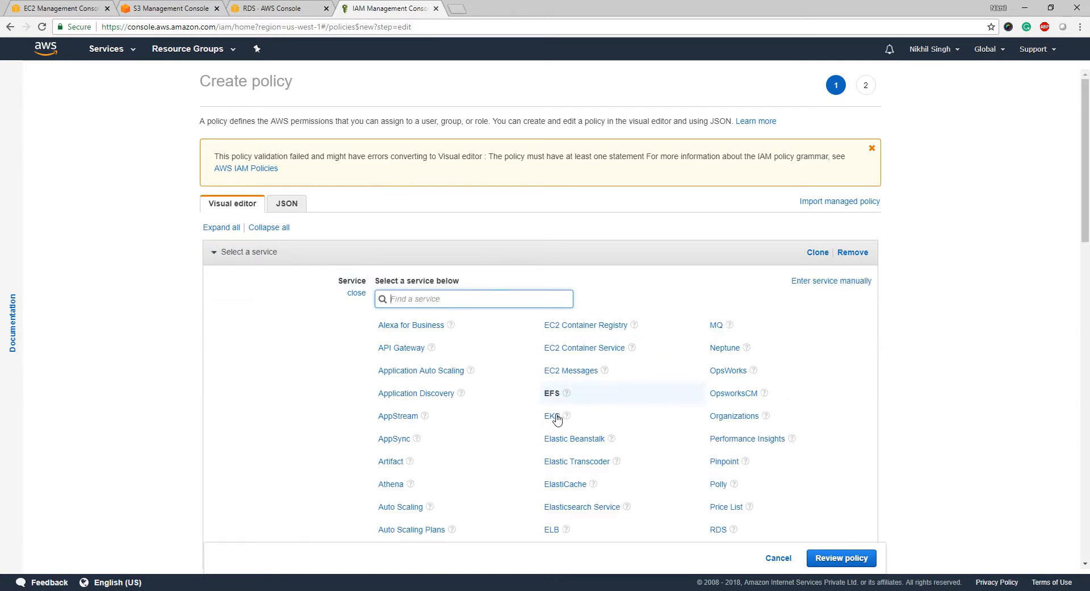
scroll(499, 475, "down", 3)
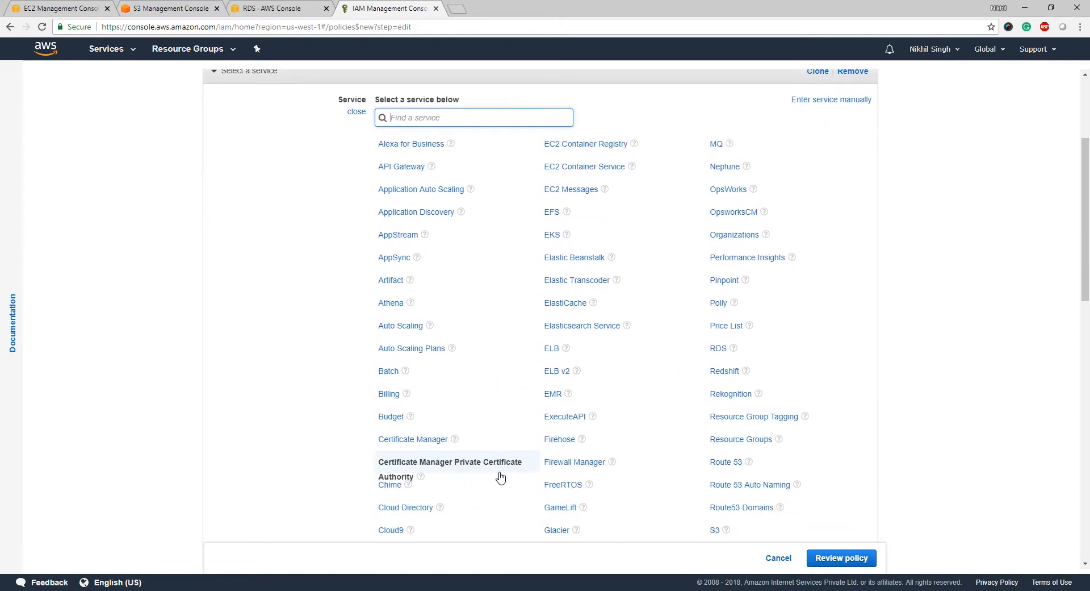
scroll(500, 477, "down", 1)
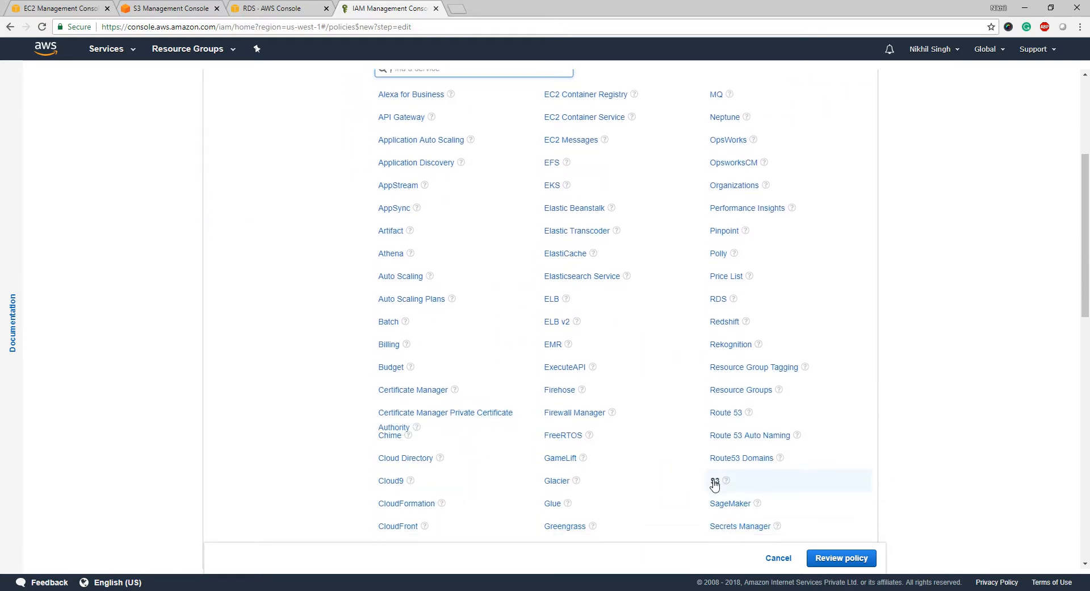
left_click(714, 481)
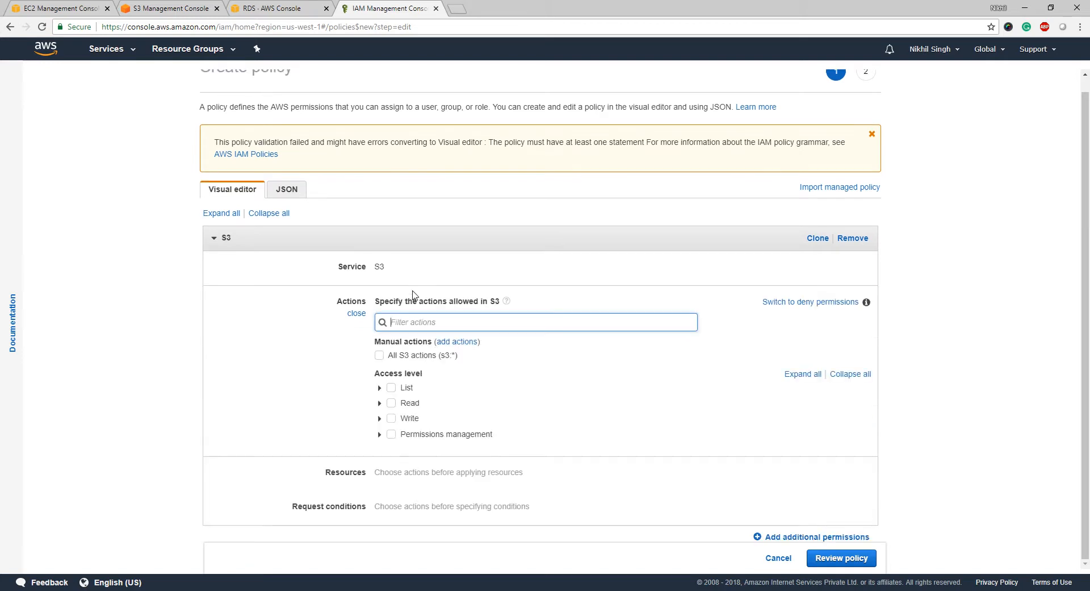
left_click(379, 362)
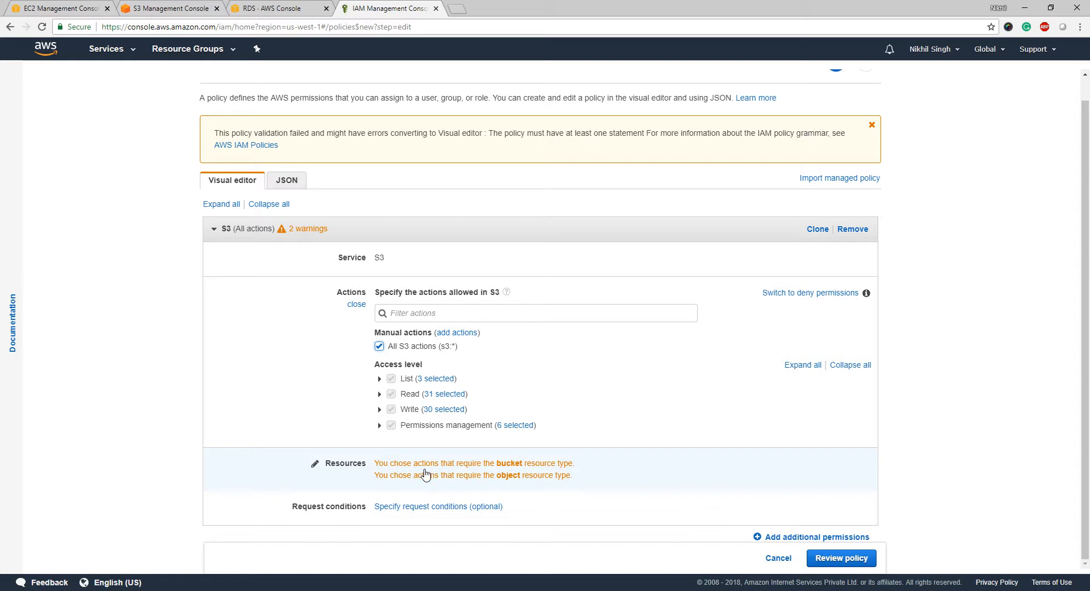
left_click(477, 464)
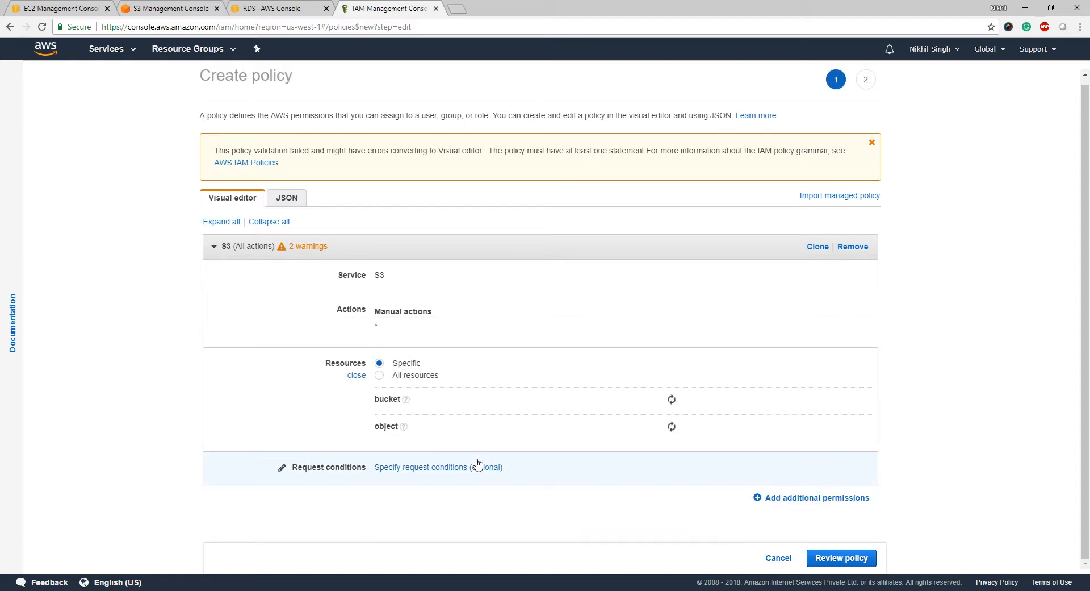
left_click(380, 376)
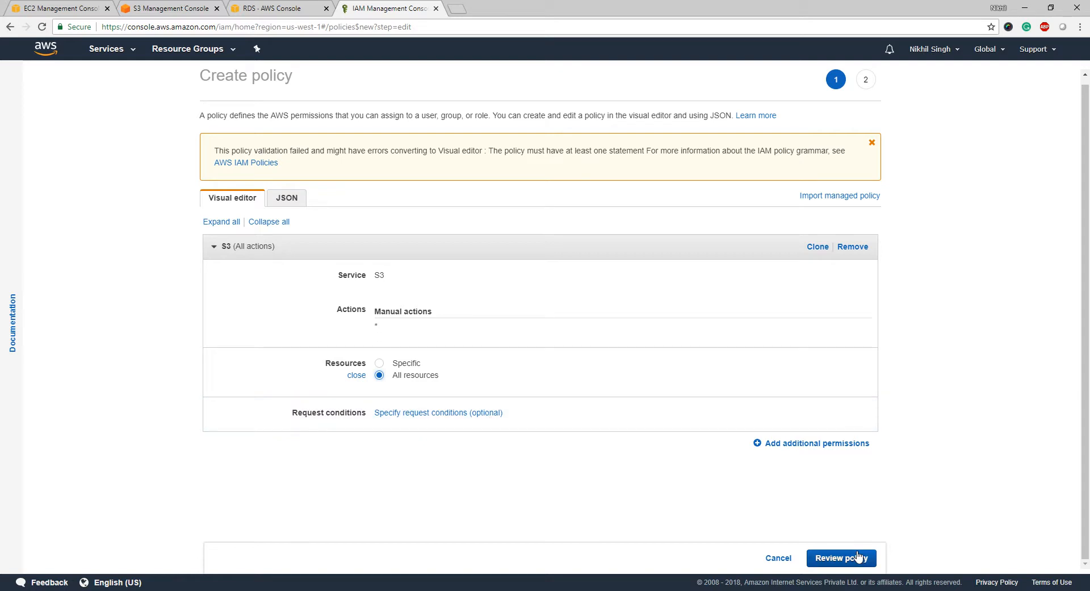
left_click(841, 558)
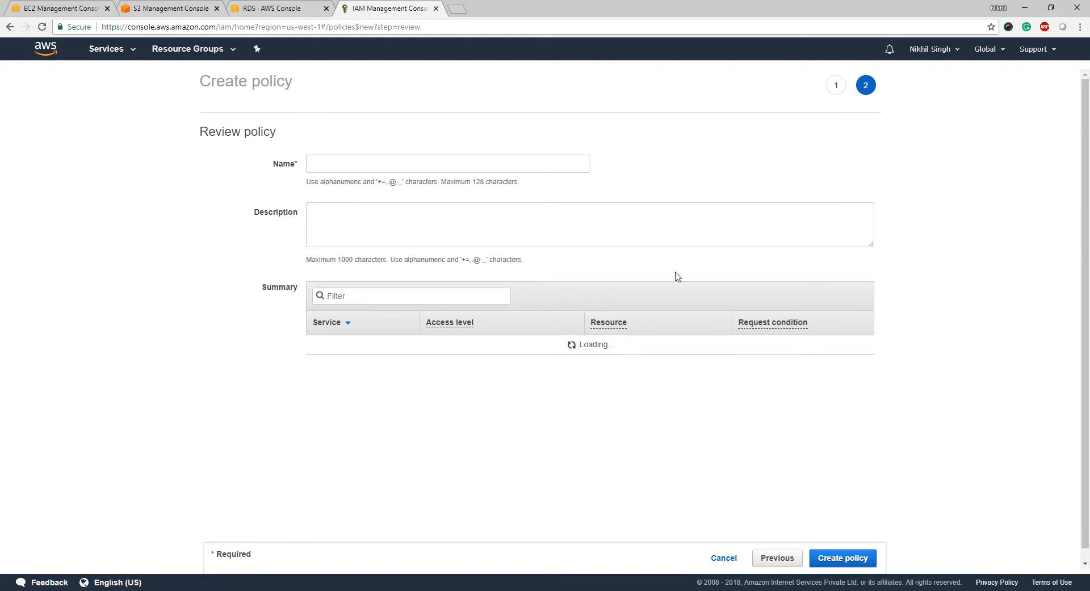
- Name the policy Ec2policyforS3, reuse that name as its description, and create it
left_click(492, 165)
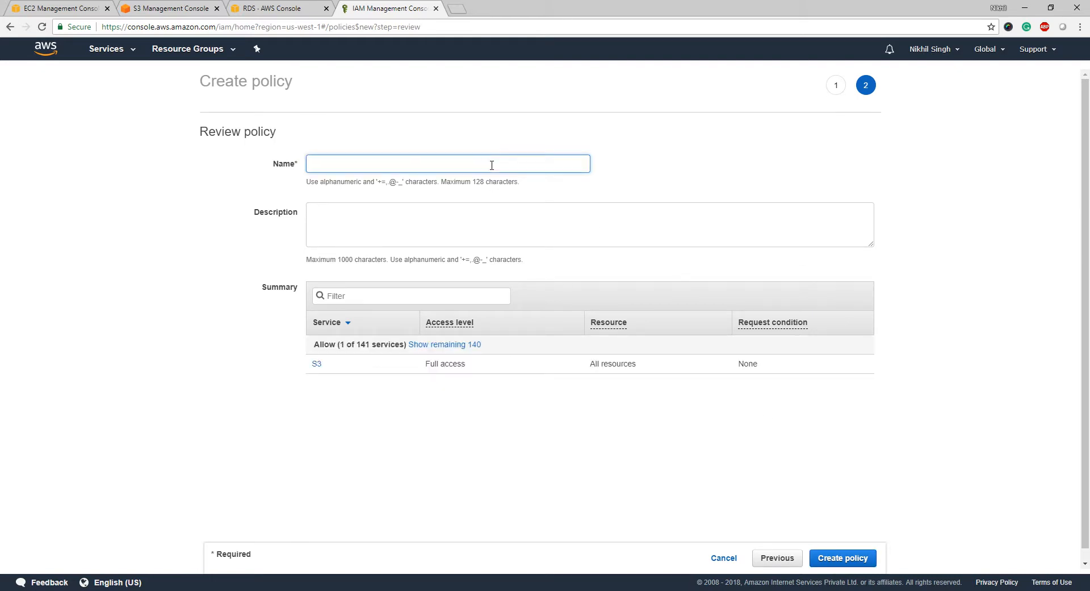
type("Ec2po")
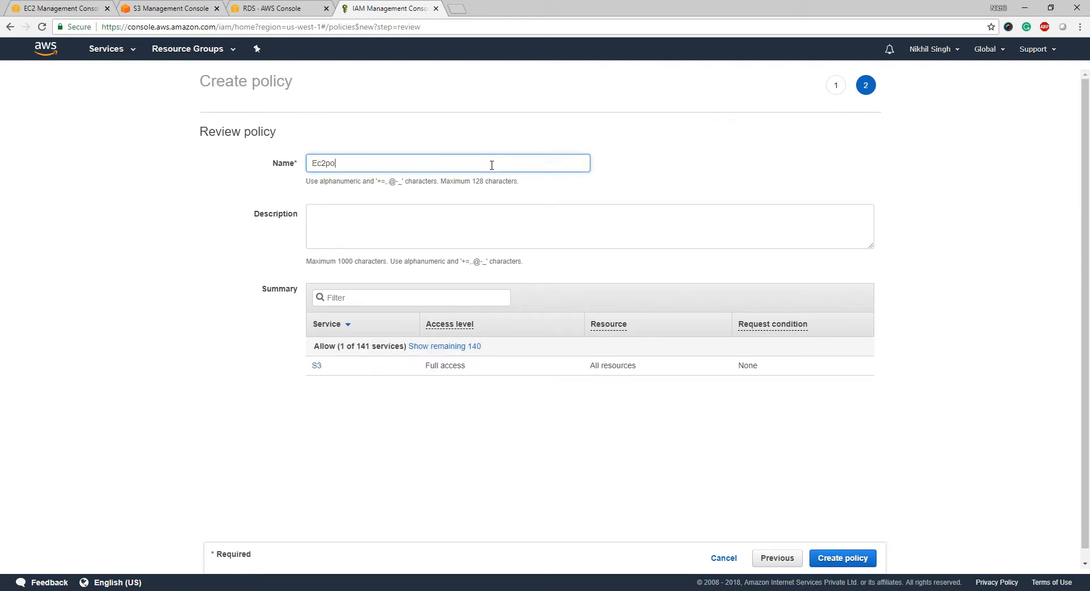
type("licyforS3")
key("ctrl+a")
key("ctrl+c")
key("Tab")
key("ctrl+v")
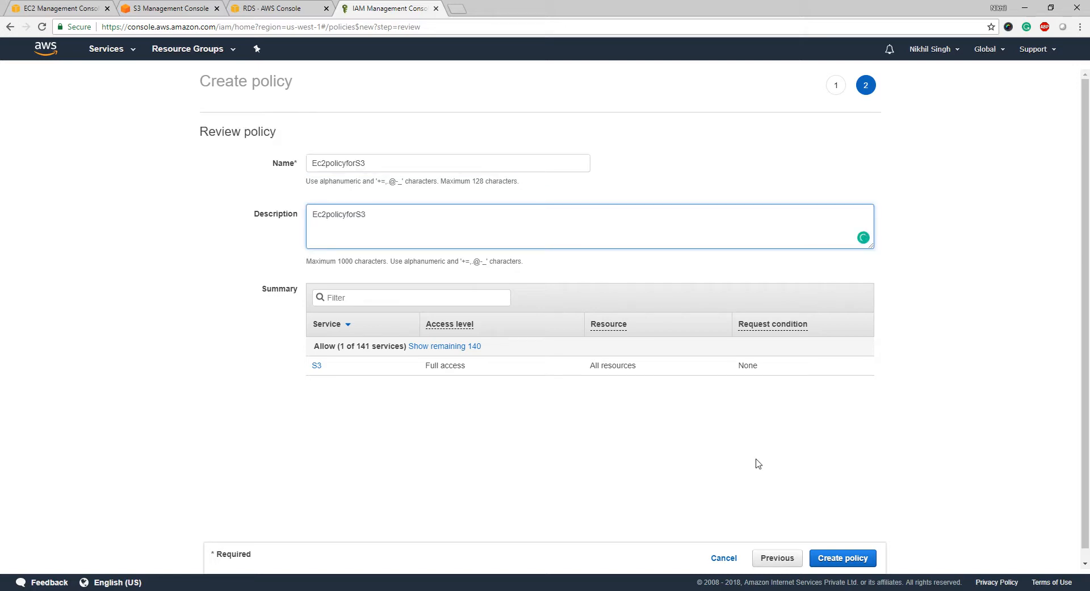
left_click(844, 555)
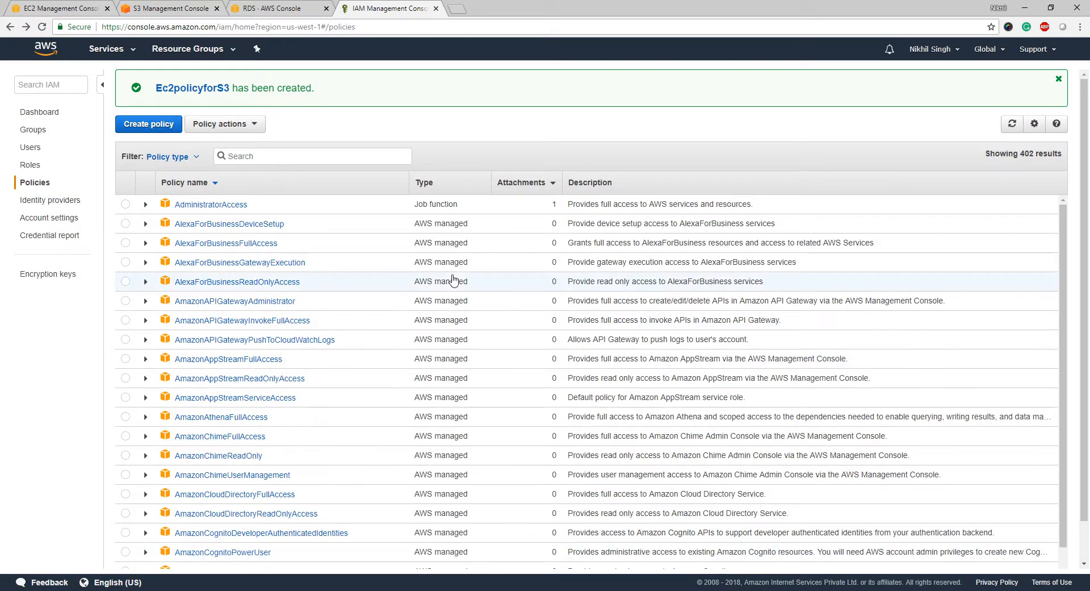
- Start a new IAM role trusted by the EC2 service
left_click(31, 166)
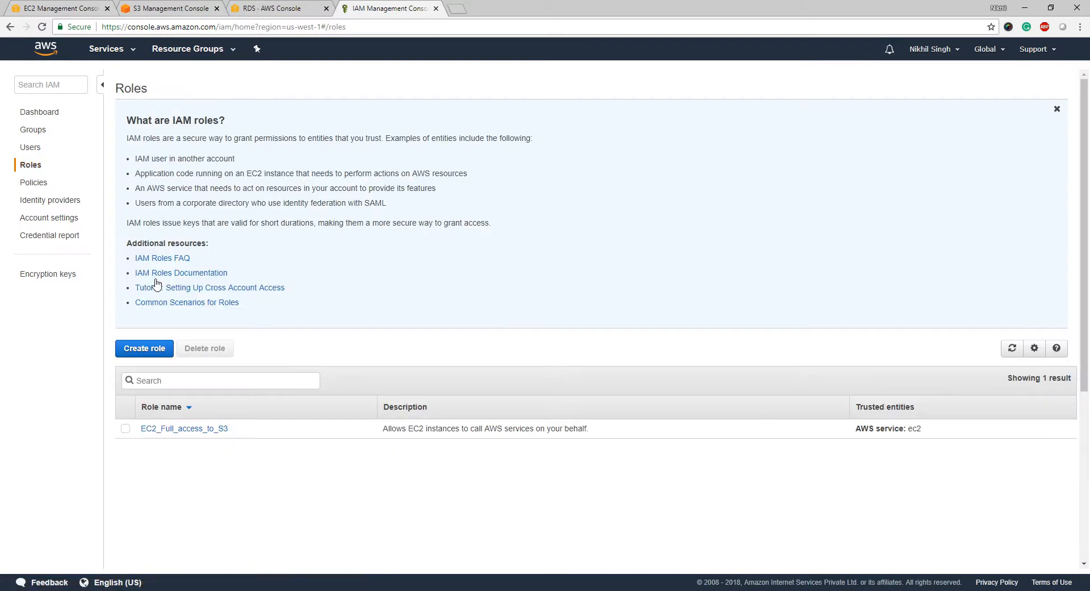
left_click(152, 351)
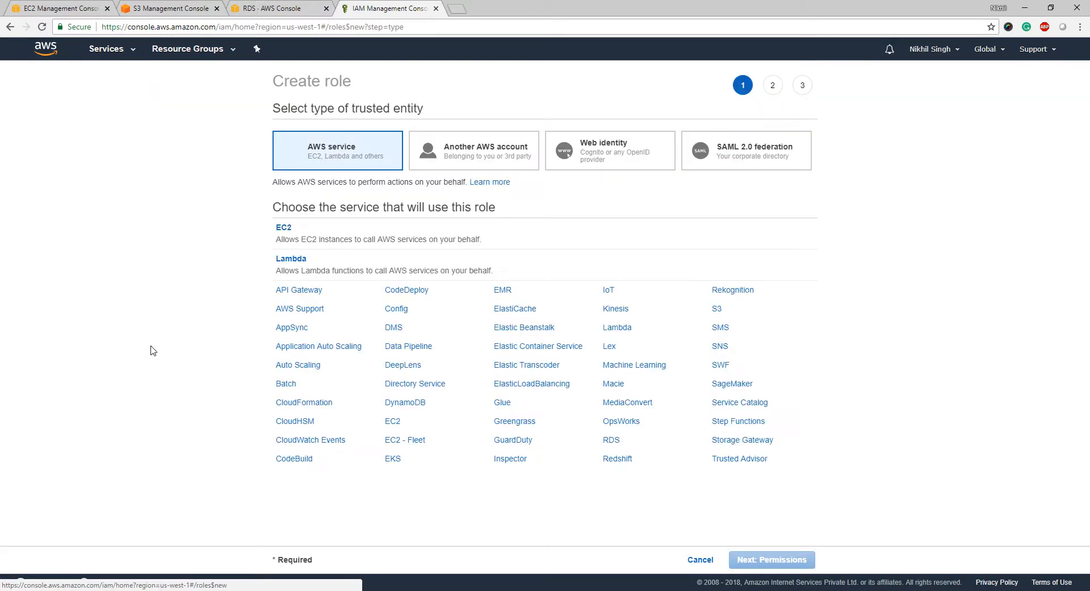
left_click(328, 243)
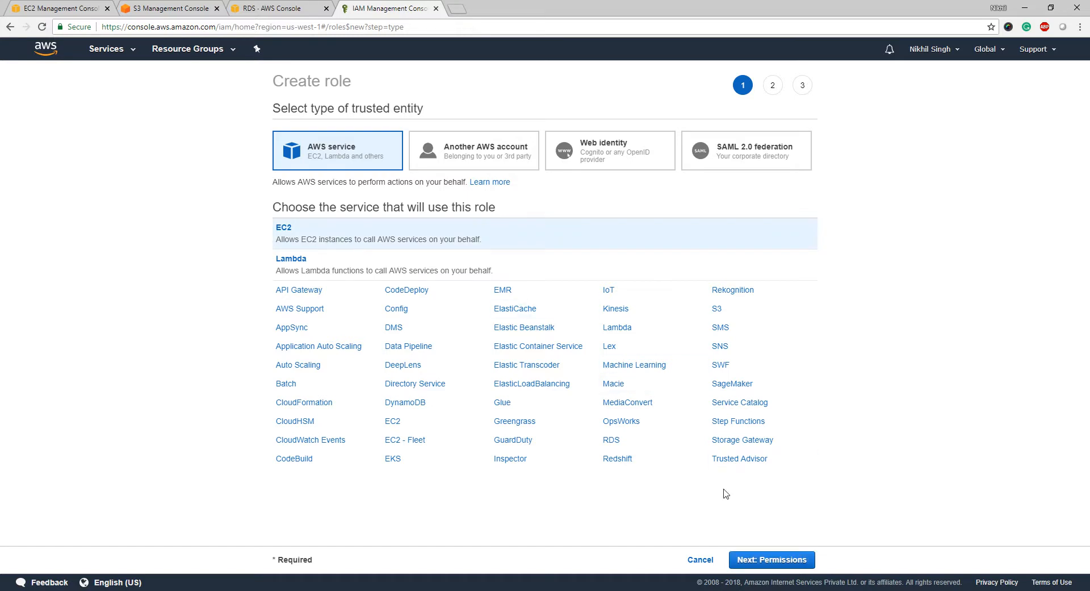
left_click(794, 561)
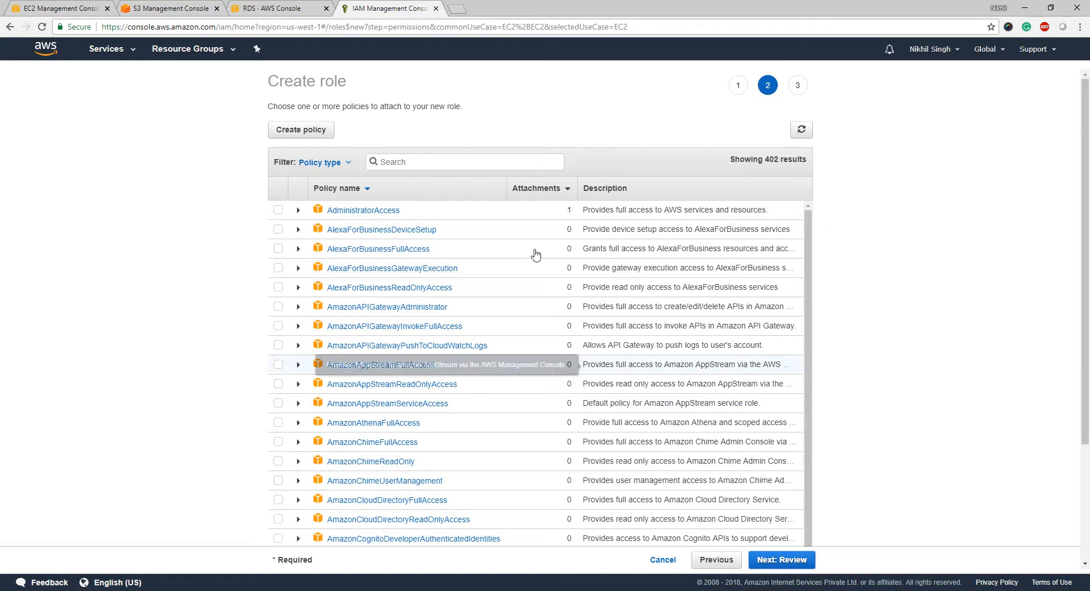
- Attach the Ec2policyforS3 policy, name the role EC2_Role_S3, and create it
left_click(462, 165)
type("E")
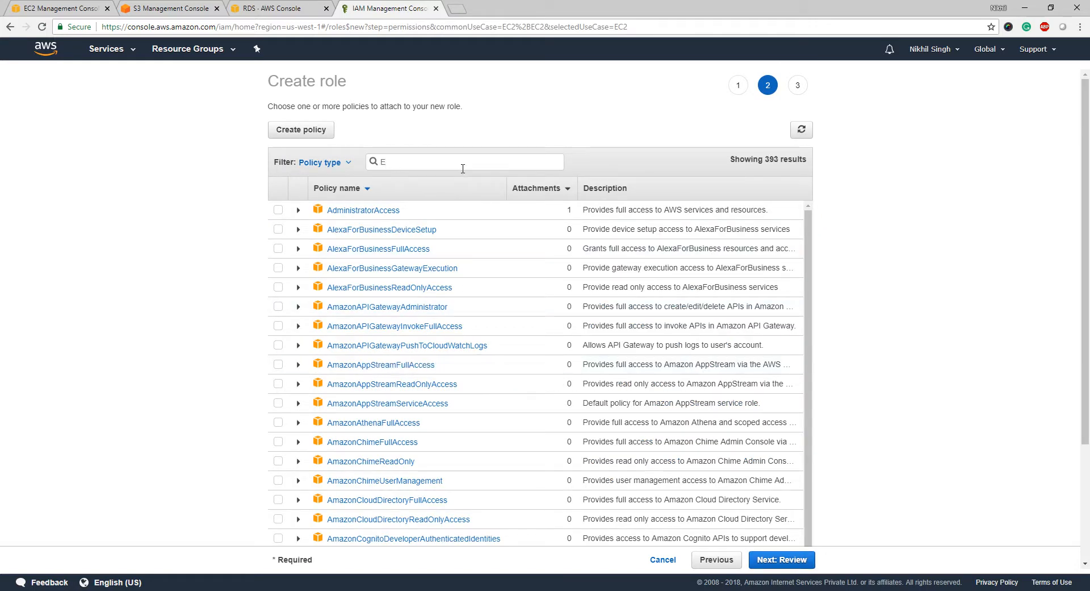
type("c2poli")
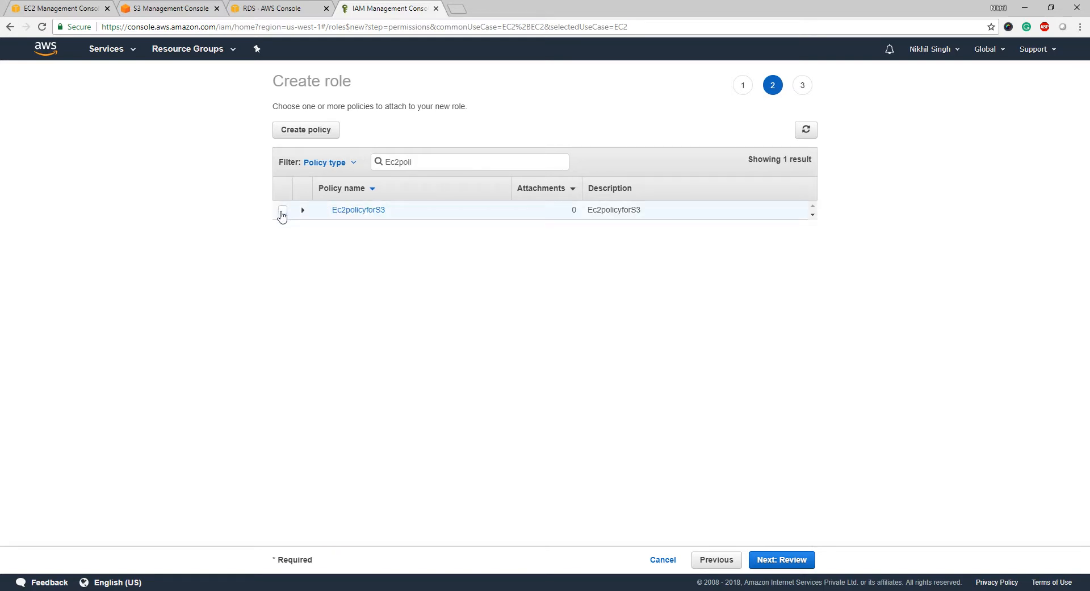
left_click(282, 210)
left_click(778, 560)
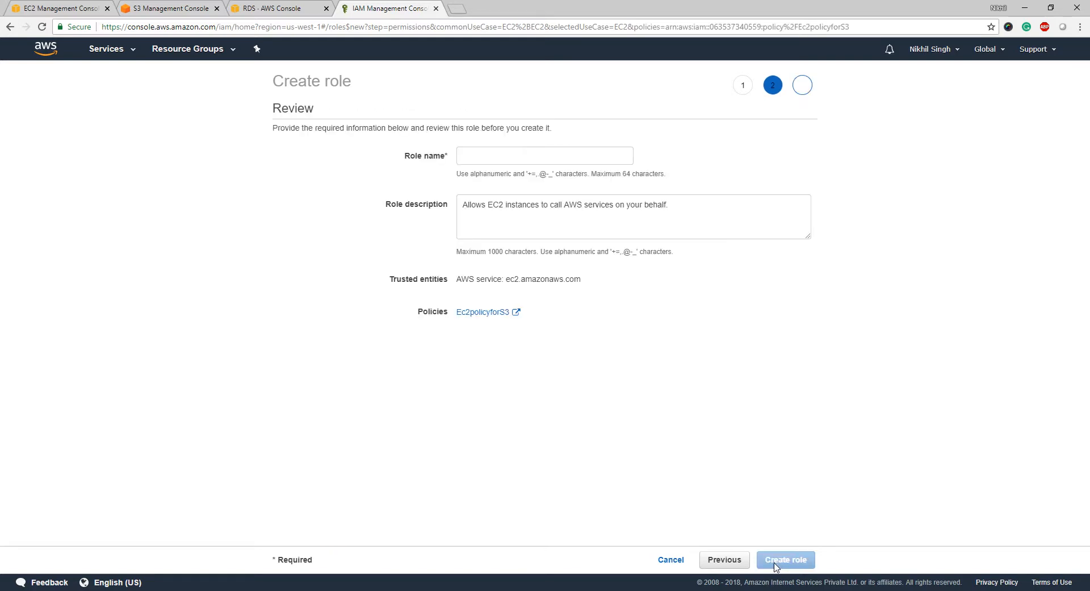
left_click(521, 156)
type("EC2")
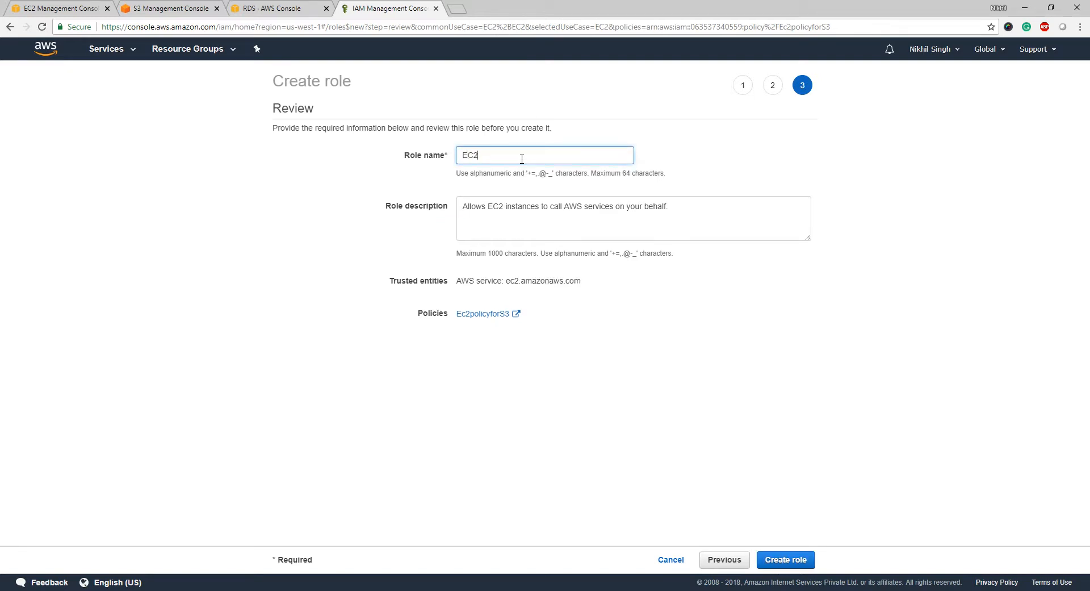
type("_Rolew")
type("S3")
left_click(776, 560)
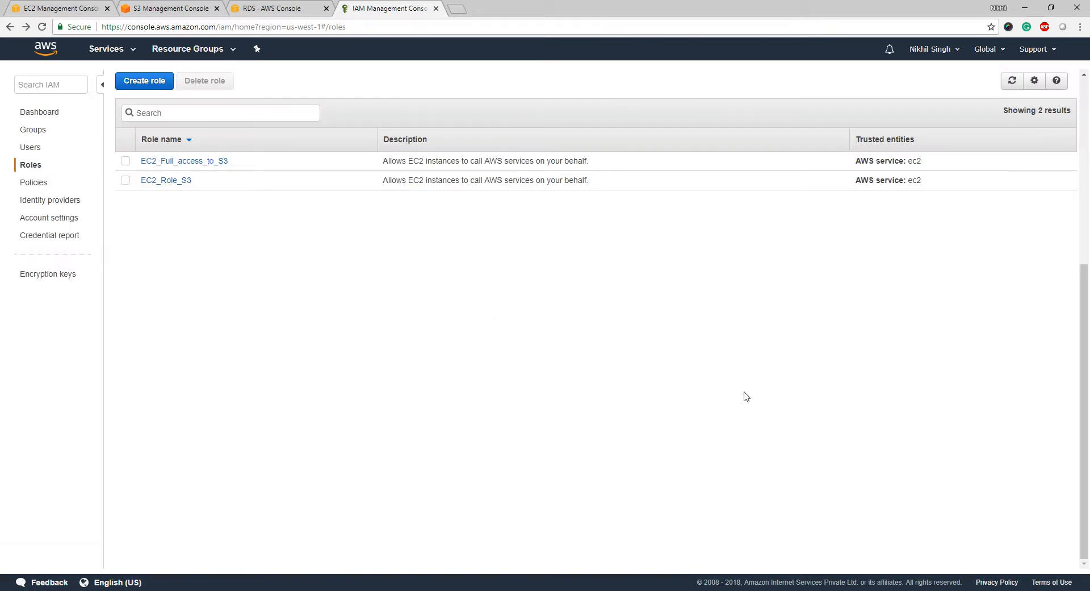
- Switch to the RDS console and launch a new DB instance from the dashboard's Get started now
left_click(265, 7)
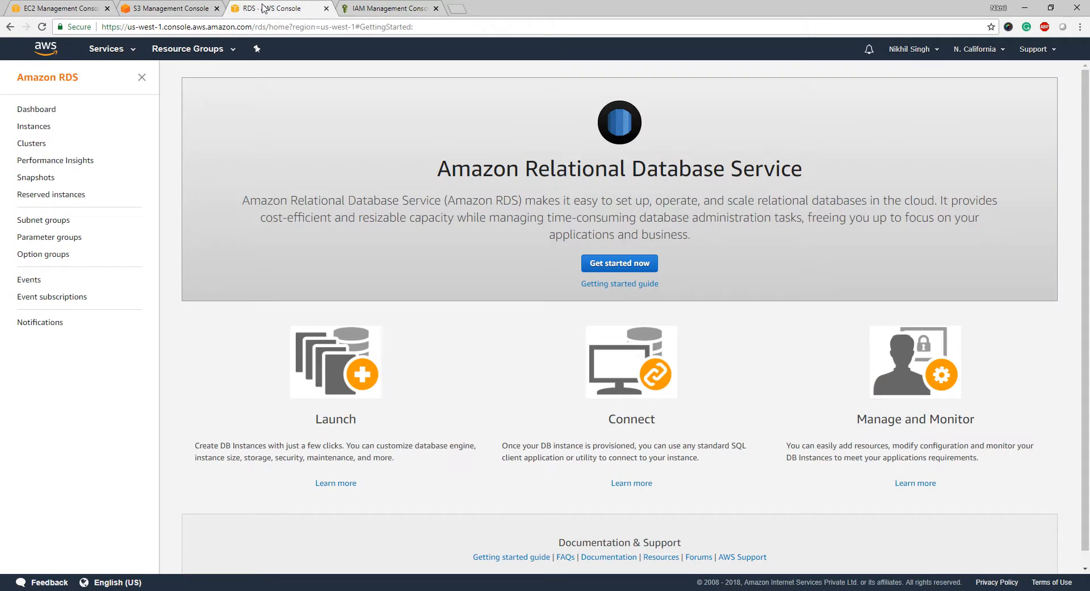
left_click(52, 111)
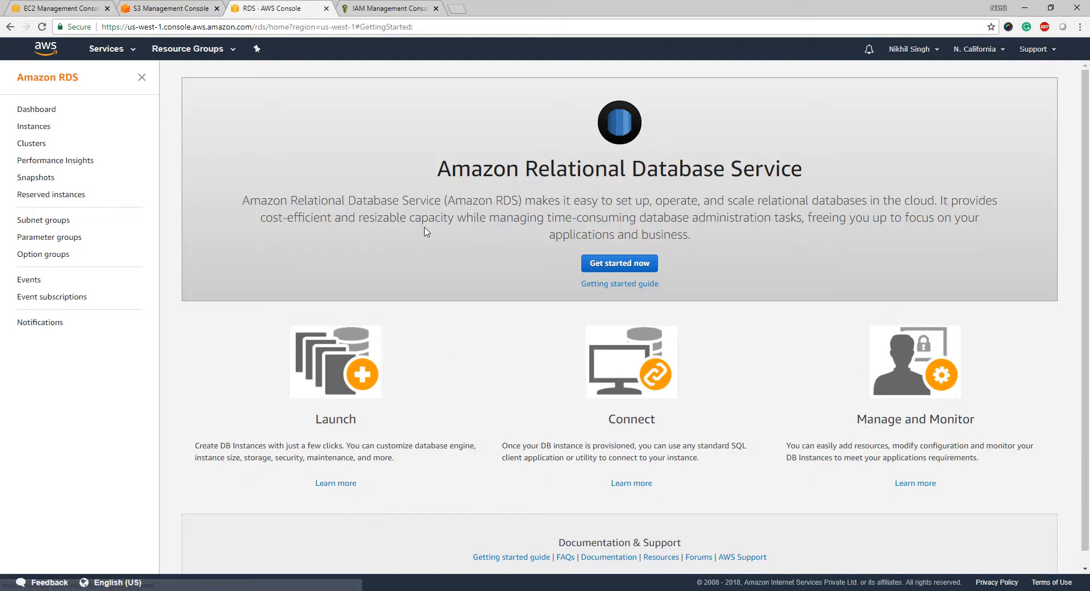
left_click(607, 270)
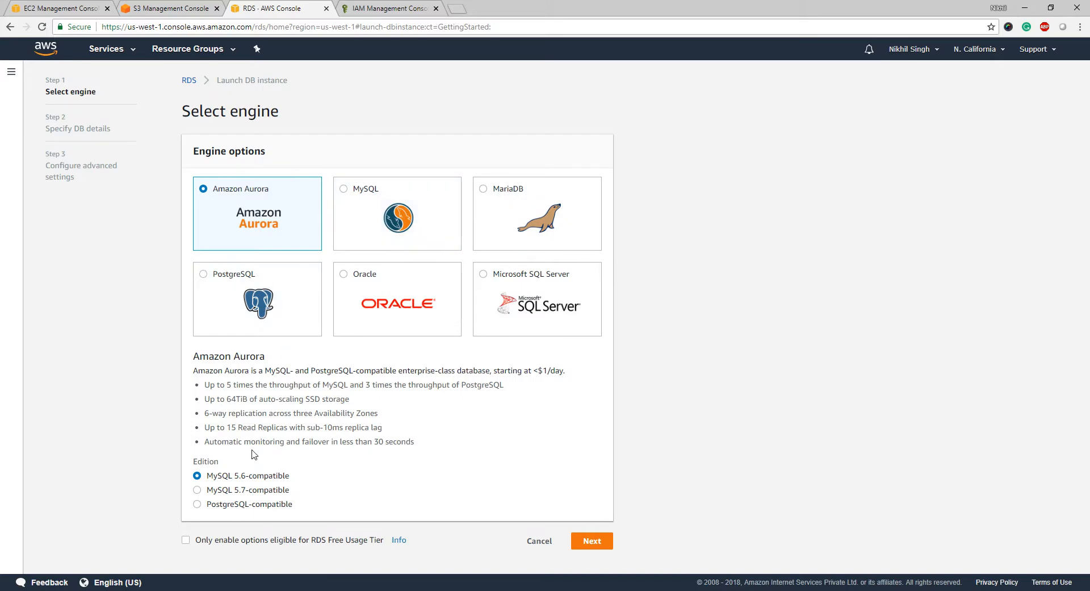
- Choose the MySQL engine with the Production use case
left_click(405, 209)
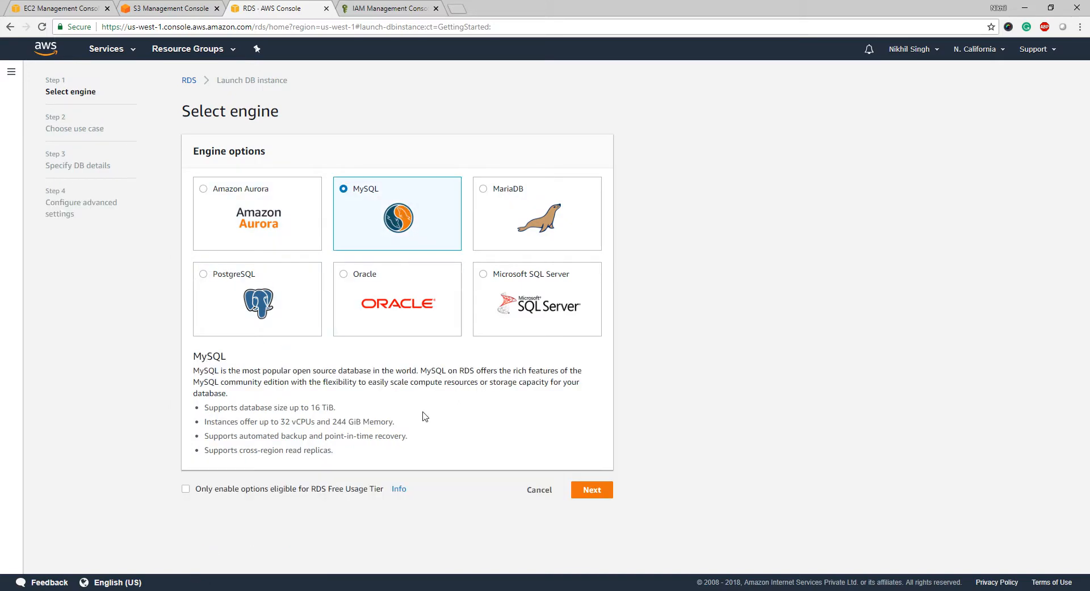
left_click(593, 490)
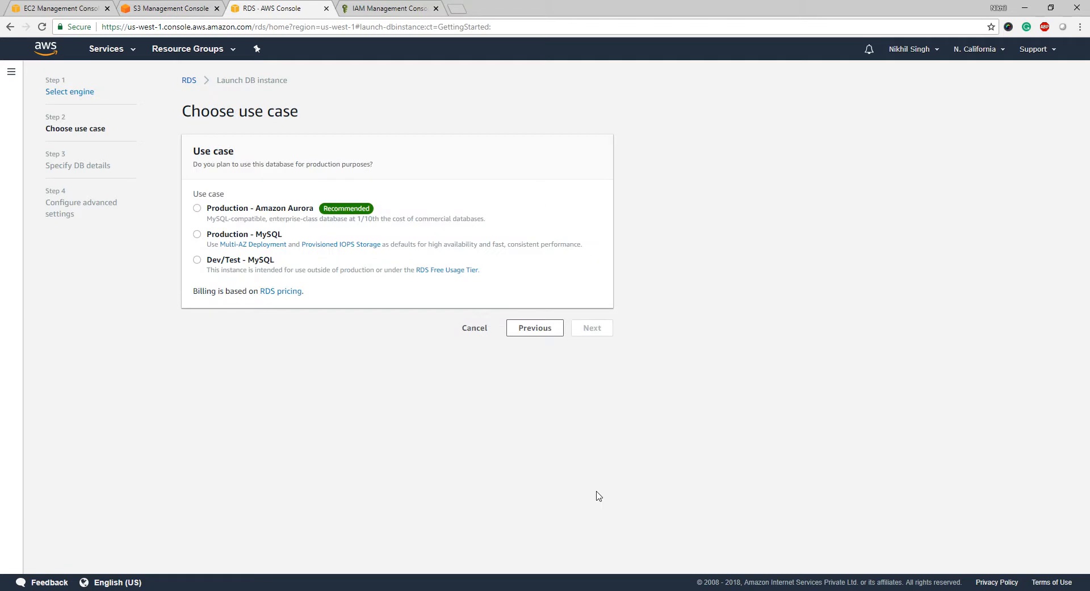
left_click(223, 235)
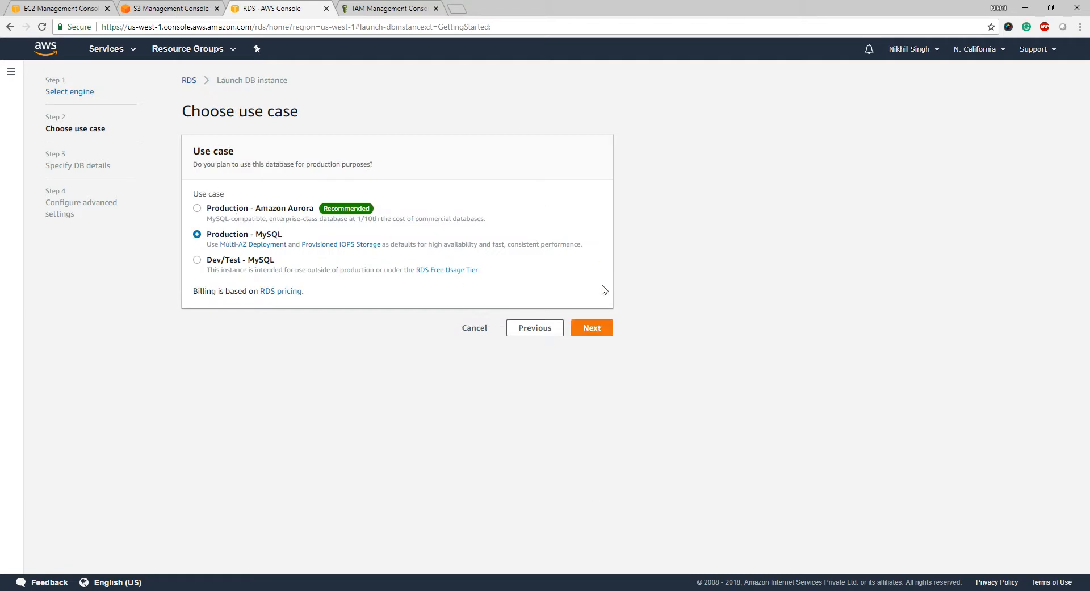
left_click(593, 329)
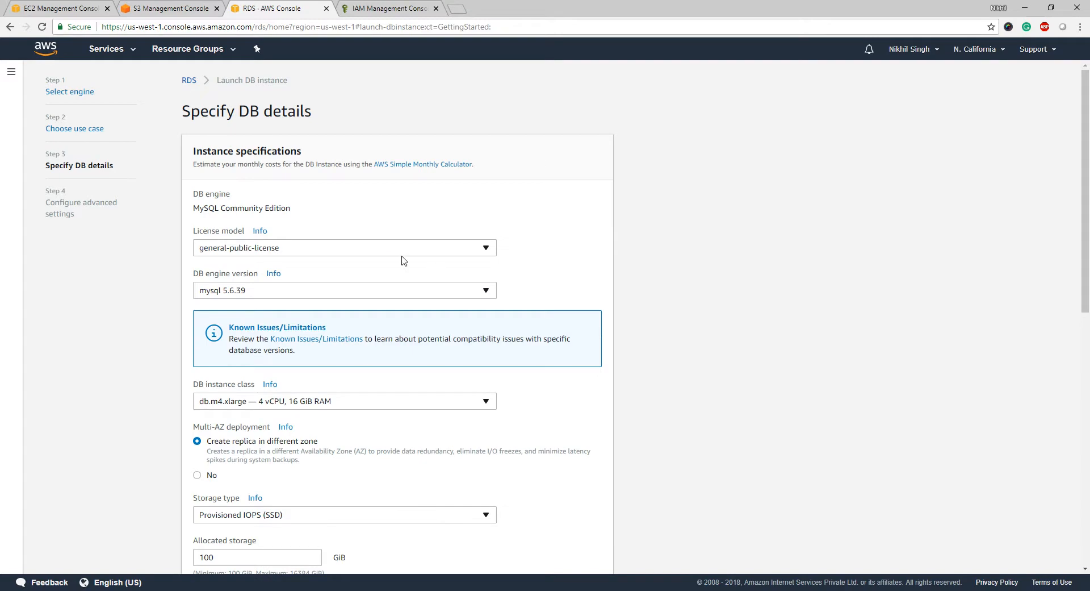
- Set the DB instance class to db.t2.micro and storage type to General Purpose (SSD)
scroll(396, 318, "down", 3)
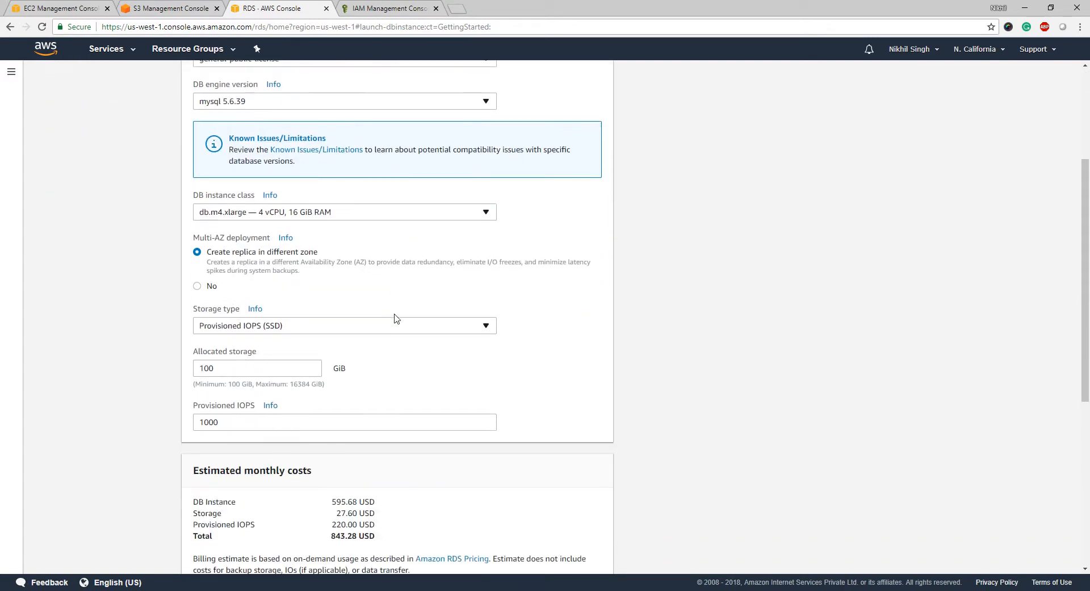
left_click(399, 214)
scroll(377, 323, "up", 2)
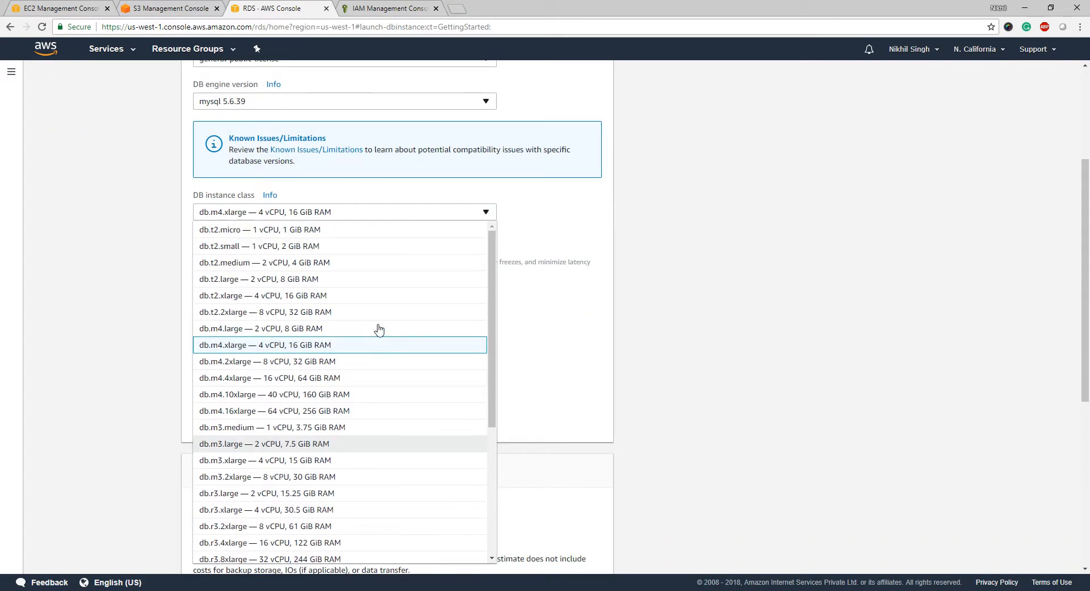
left_click(364, 230)
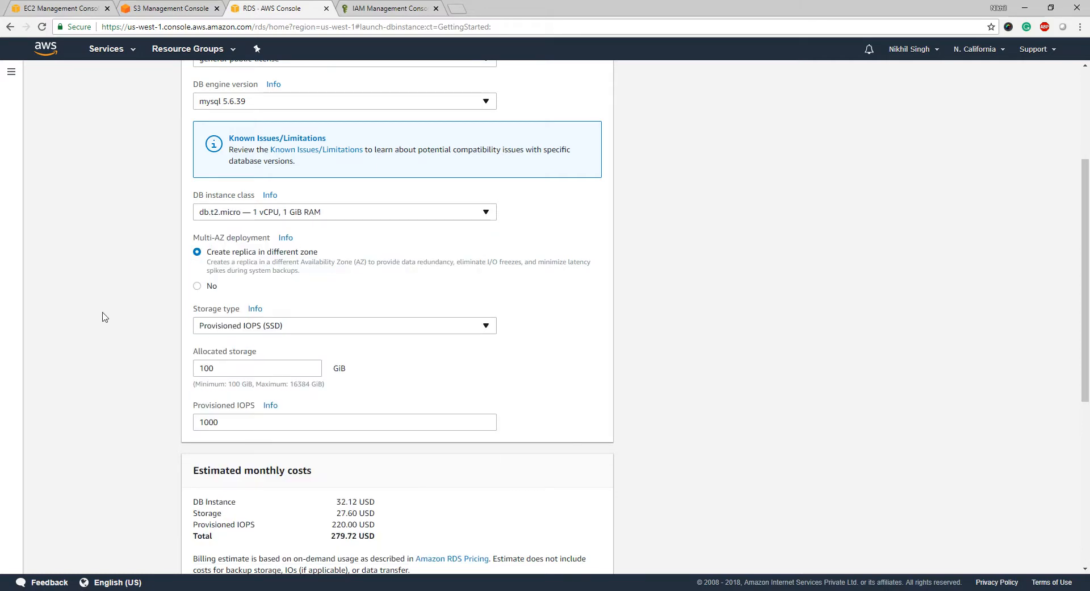
scroll(102, 316, "down", 1)
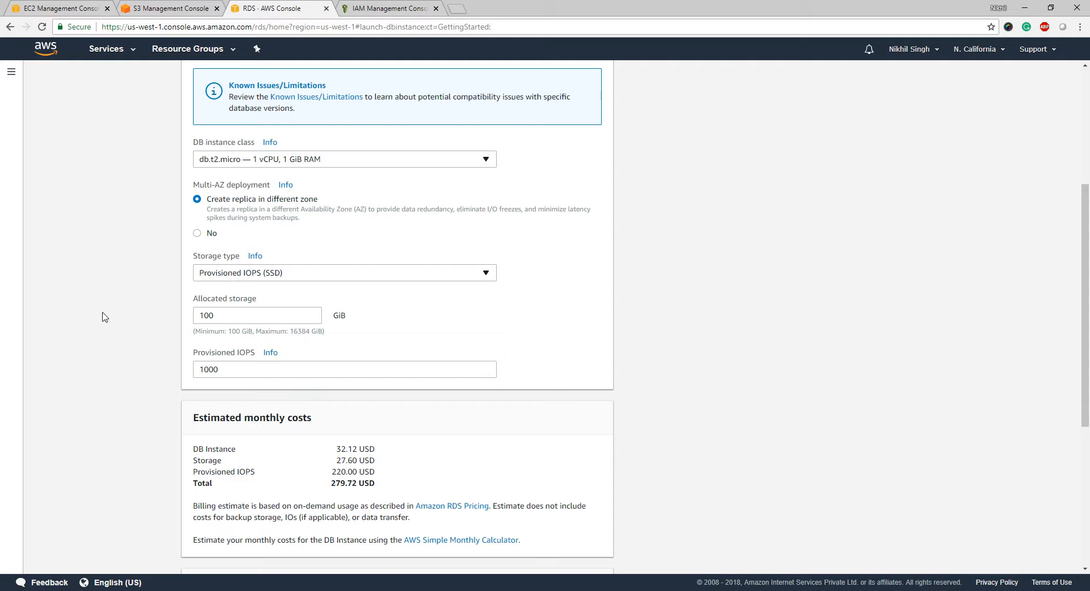
left_click(281, 278)
left_click(281, 291)
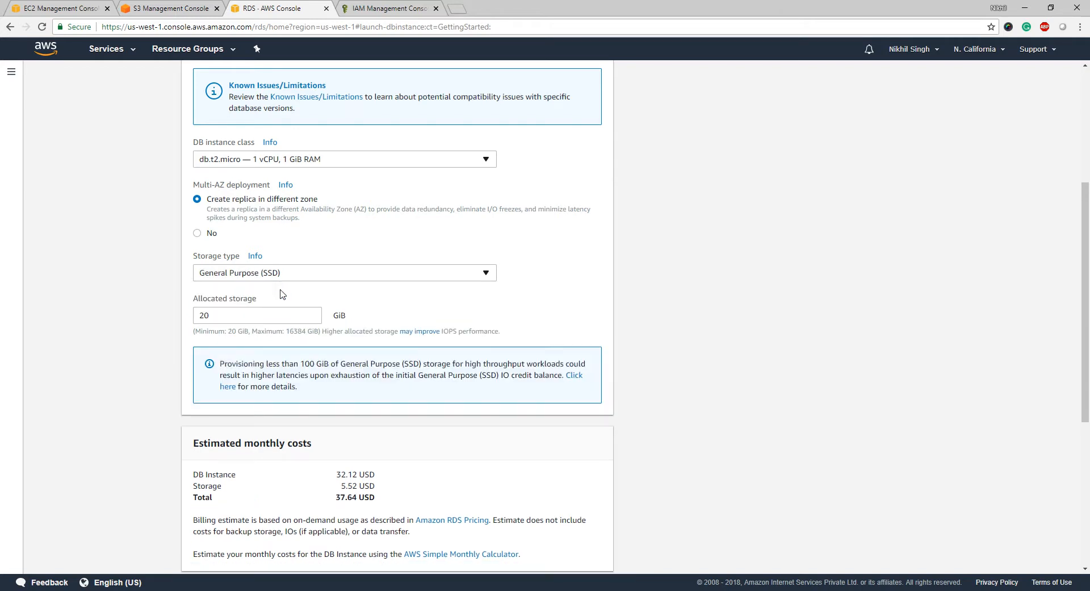
scroll(146, 325, "down", 5)
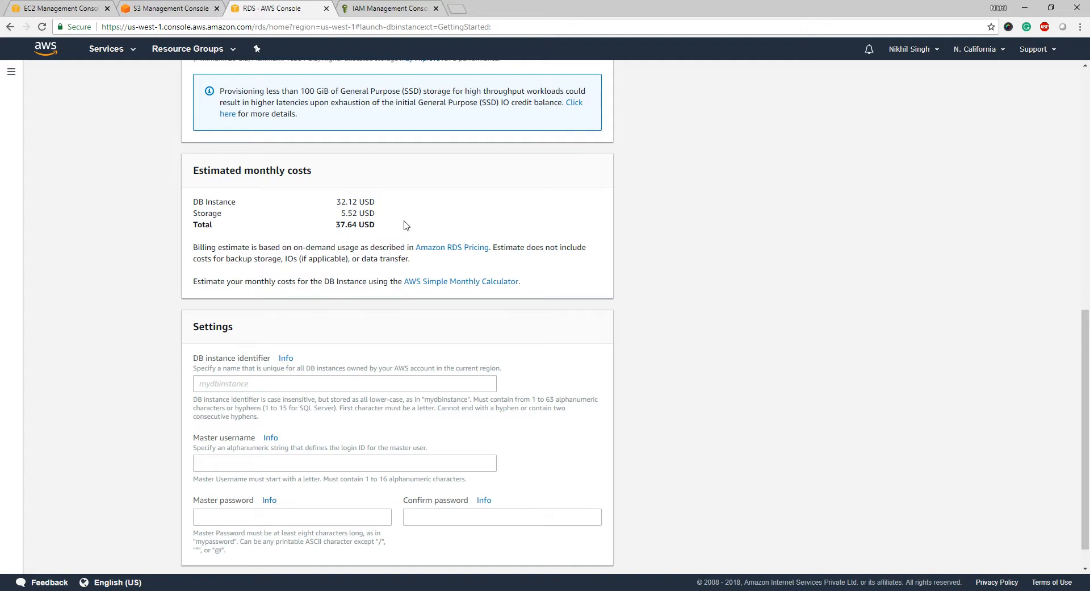
scroll(406, 226, "down", 1)
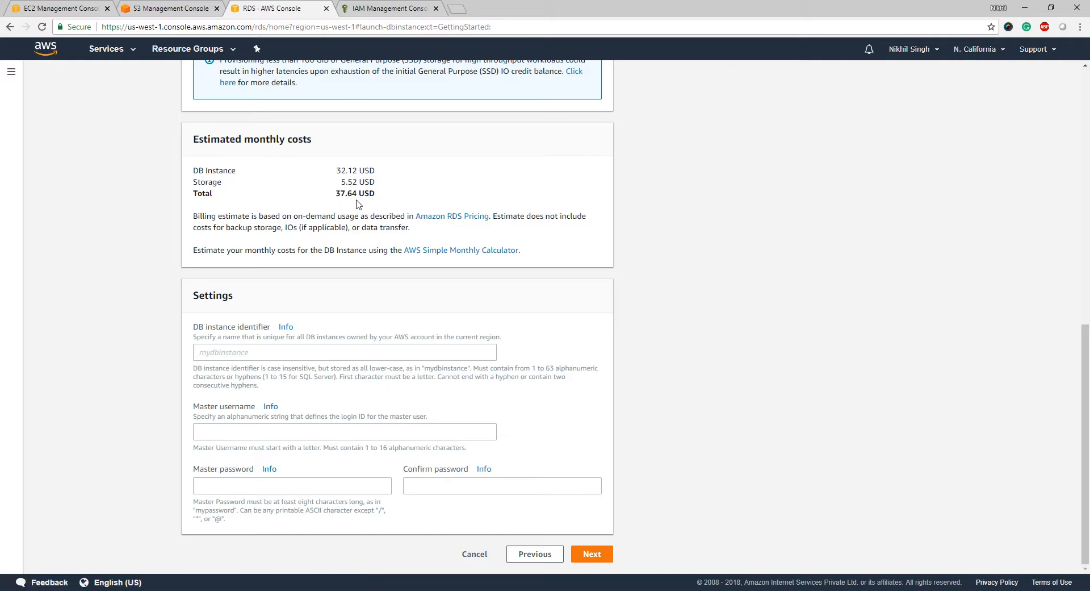
- Enter identifier techessentials, the master username, and the master password with its confirmation
left_click(262, 352)
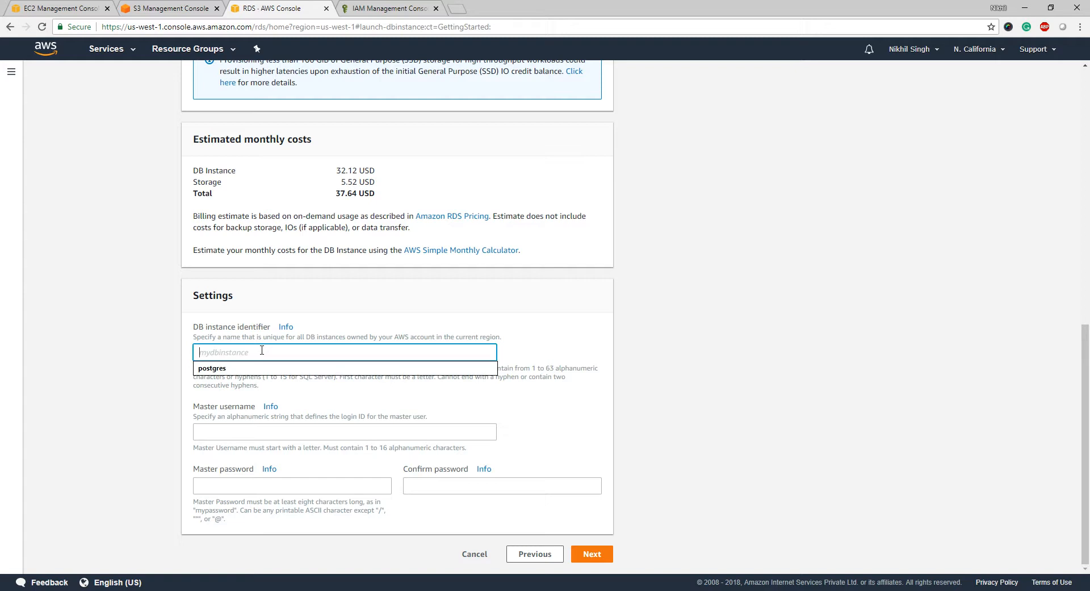
type("teches")
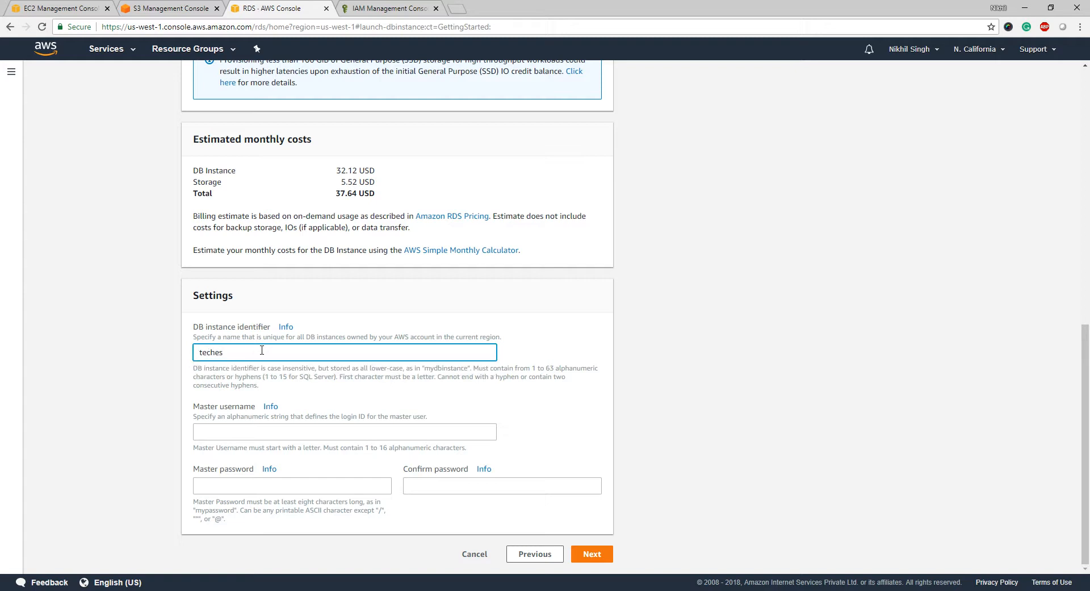
type("sentrials")
key("Tab")
type("techessentai")
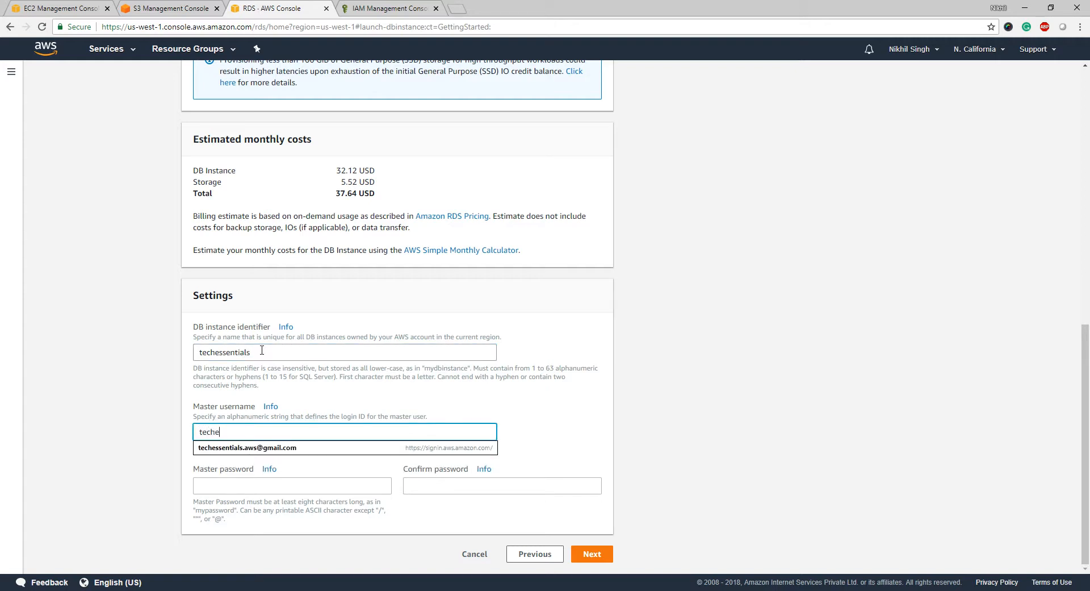
type("ls")
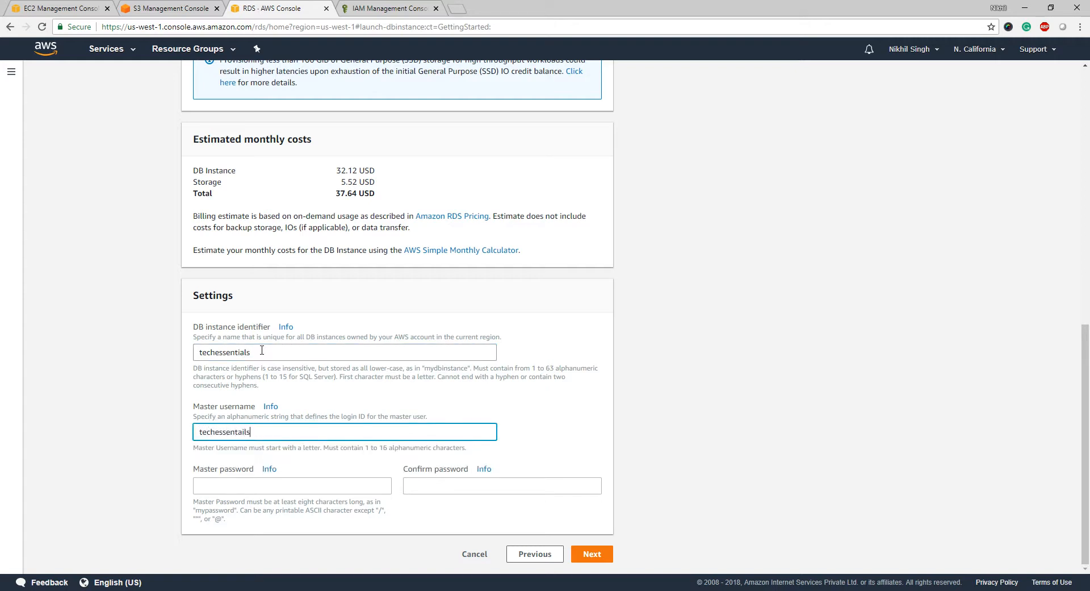
key("Tab")
key("shift+Tab")
key("End")
key("BackSpace")
key("BackSpace")
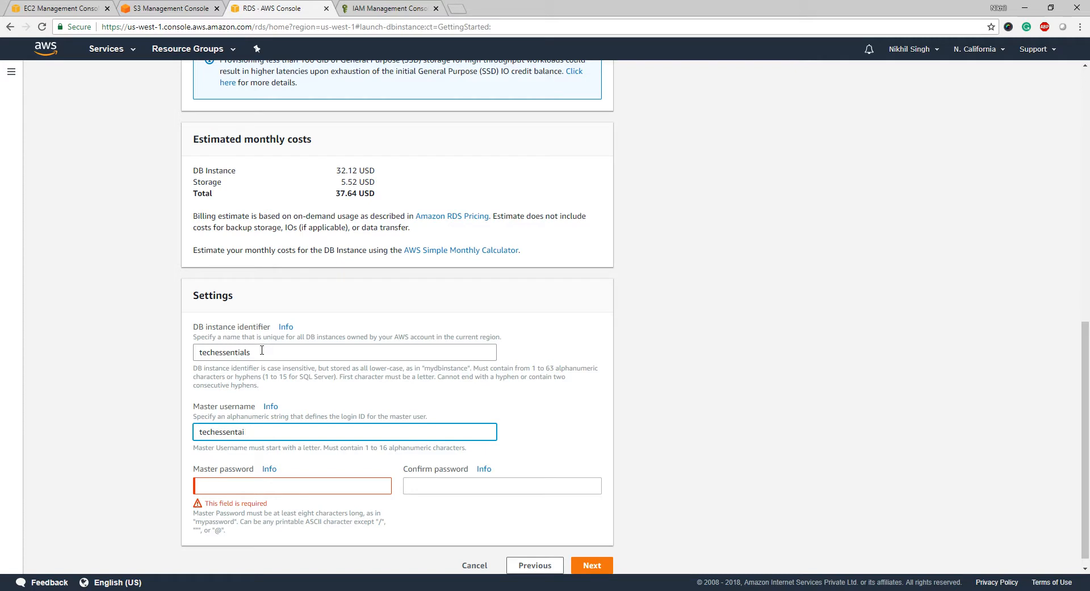
type("ials")
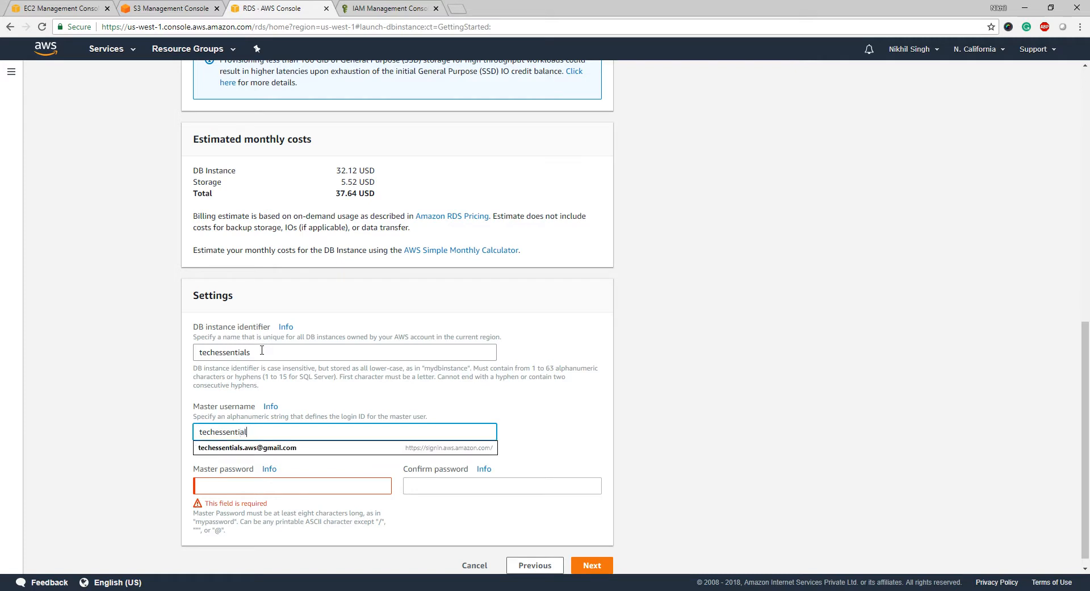
key("Tab")
type("•••••••")
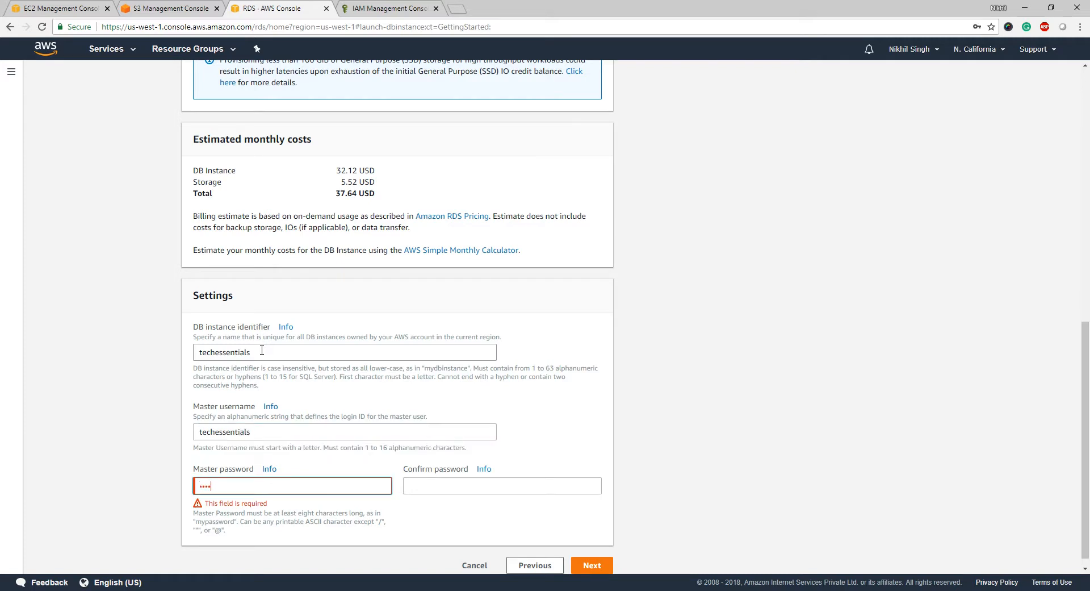
type("•••••••")
key("Tab")
type("••••••••••")
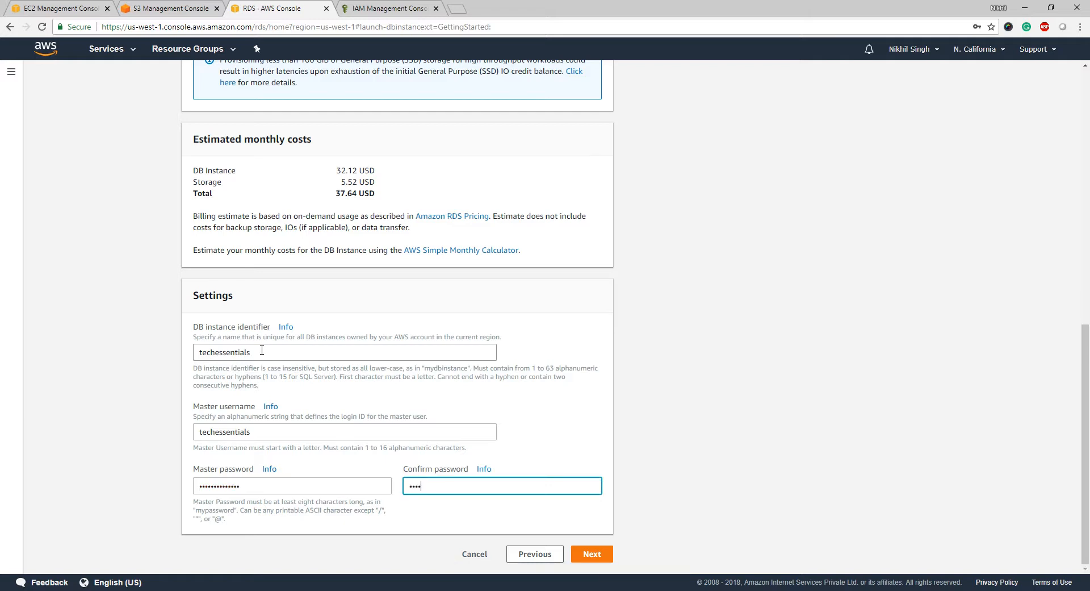
type("••••")
- In advanced settings, set the database name to techessentials and launch the DB instance
left_click(591, 555)
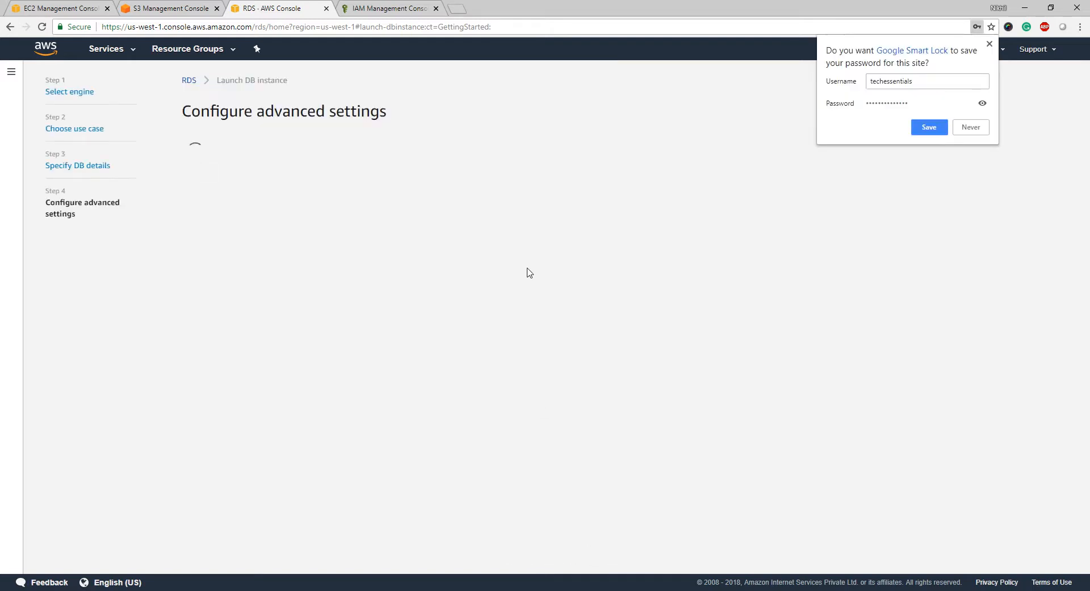
left_click(989, 44)
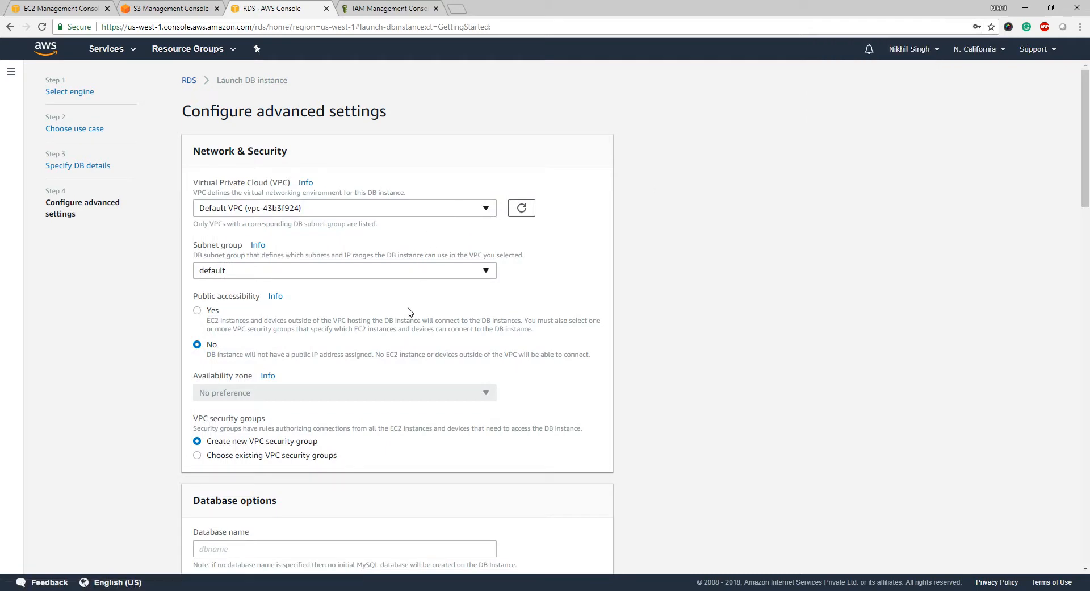
scroll(410, 311, "down", 2)
scroll(410, 312, "down", 1)
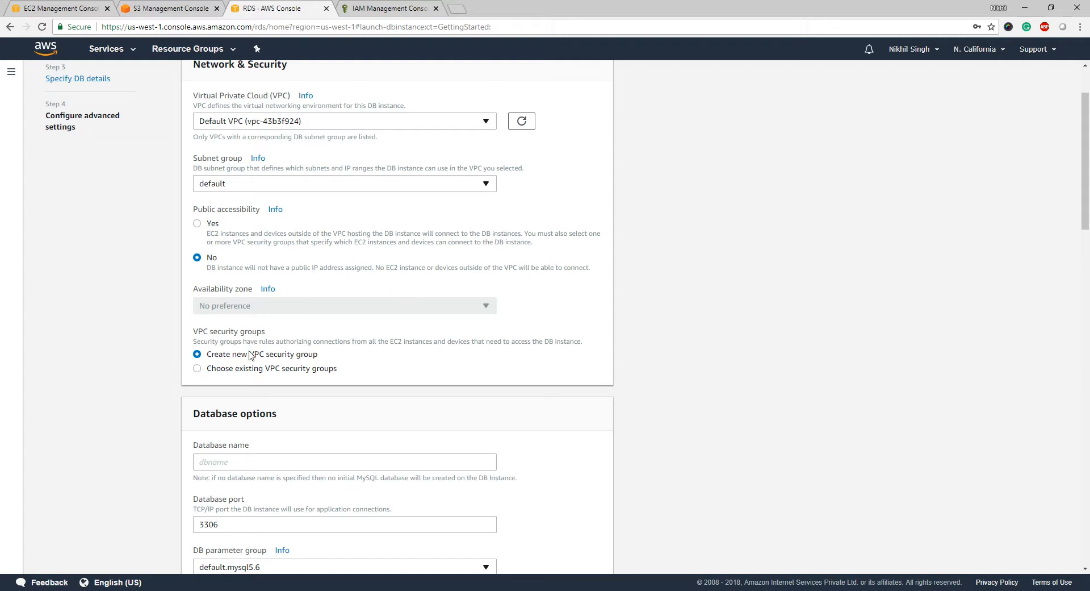
scroll(211, 378, "down", 3)
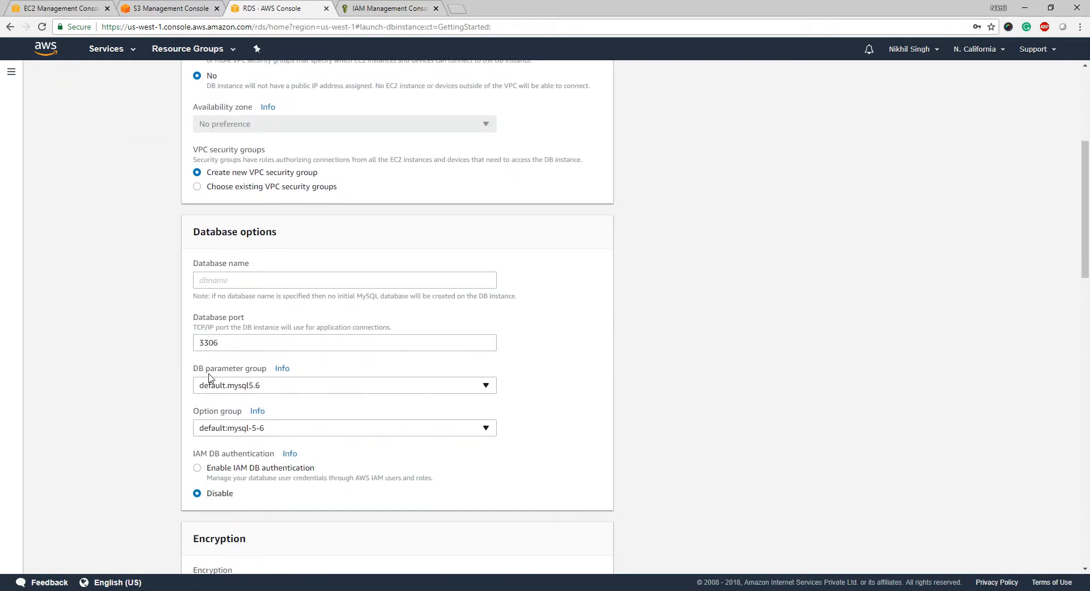
left_click(231, 280)
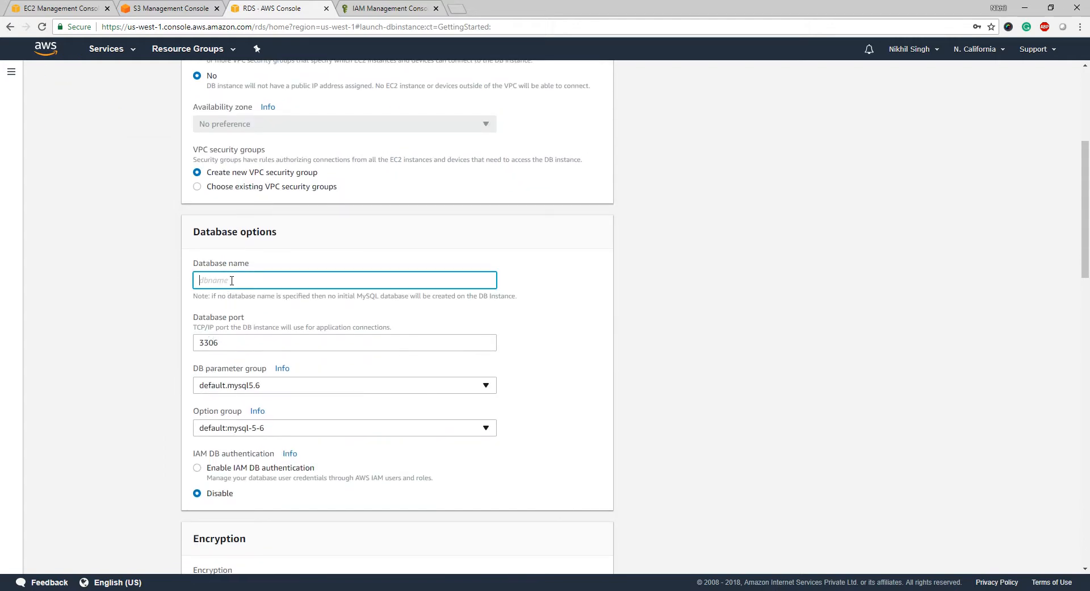
type("techessentials")
scroll(146, 375, "up", 1)
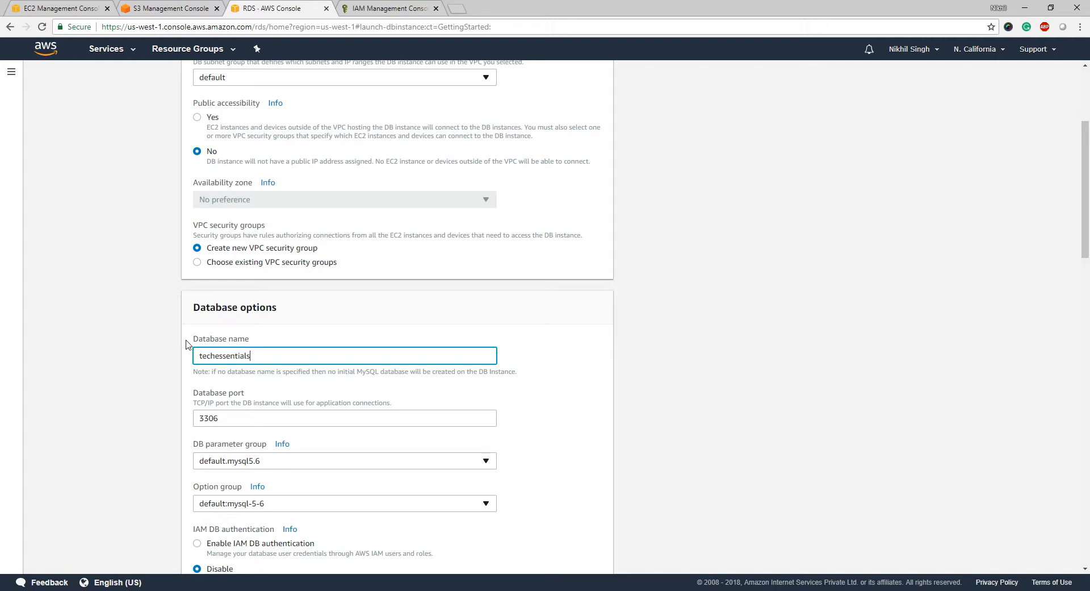
scroll(161, 433, "down", 3)
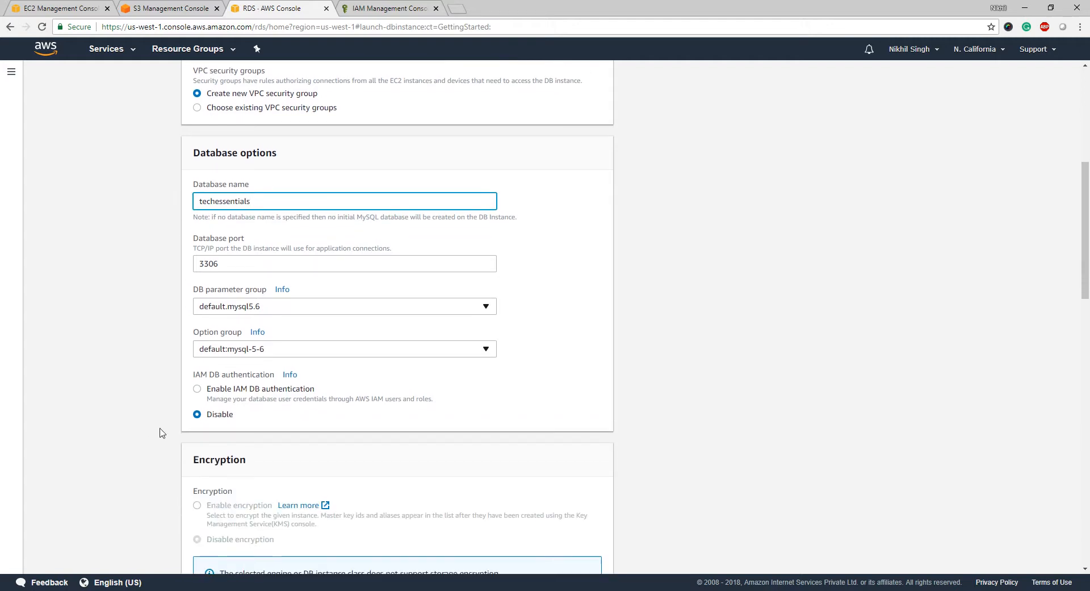
scroll(161, 433, "down", 7)
scroll(162, 433, "down", 13)
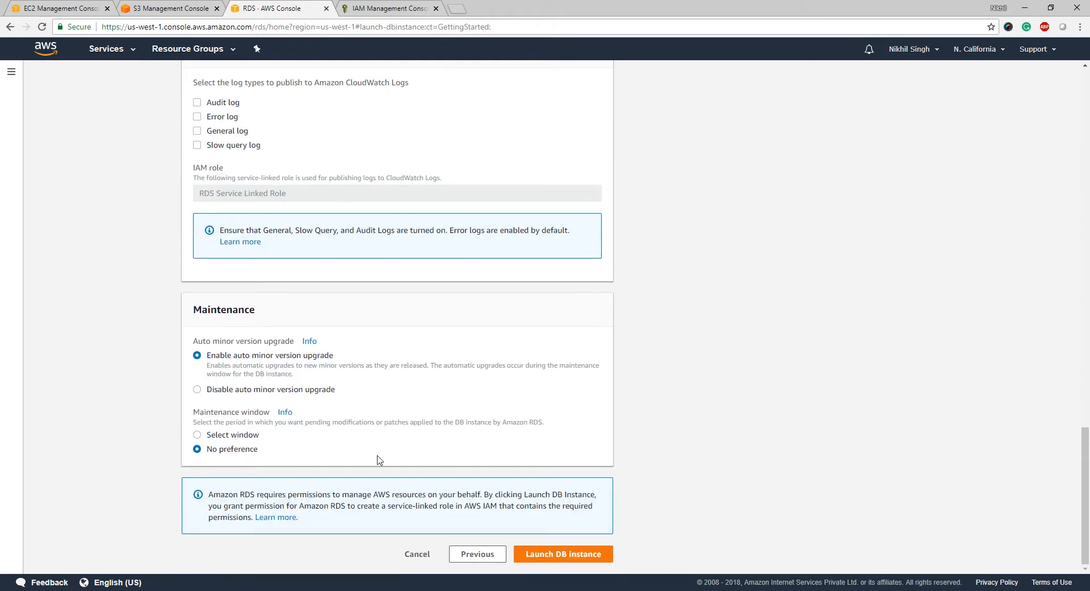
left_click(547, 554)
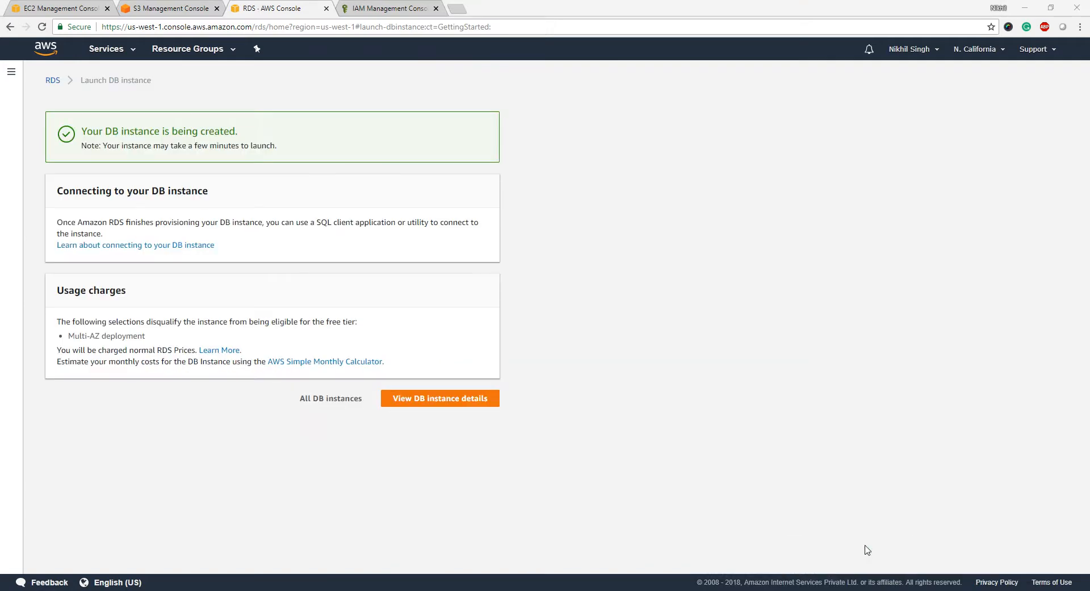
- Confirm the techessentials instance shows creating status, then switch to the S3 console
left_click(443, 401)
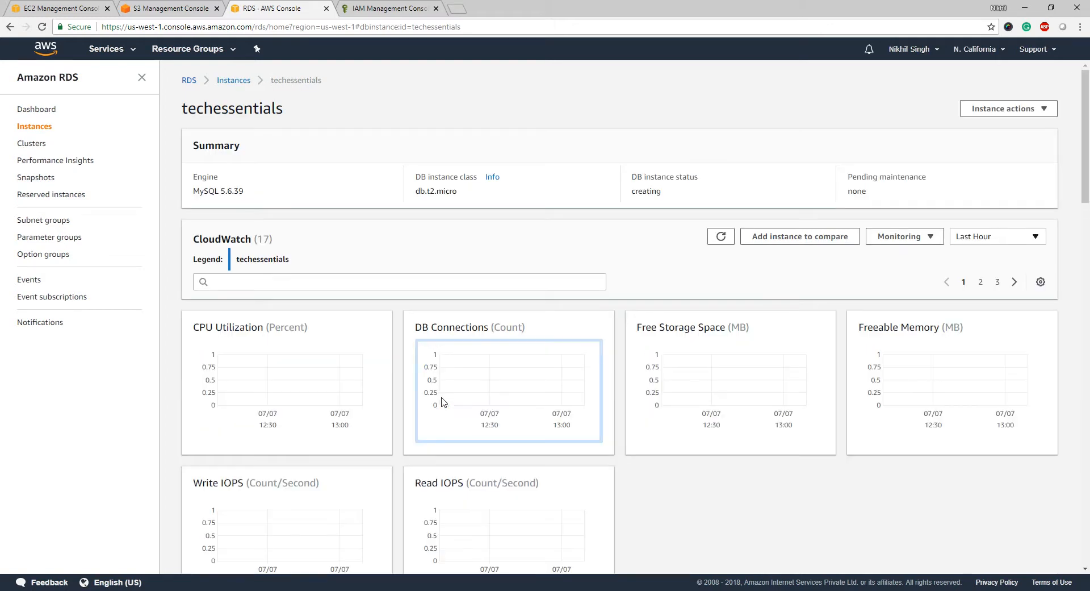
left_click(168, 8)
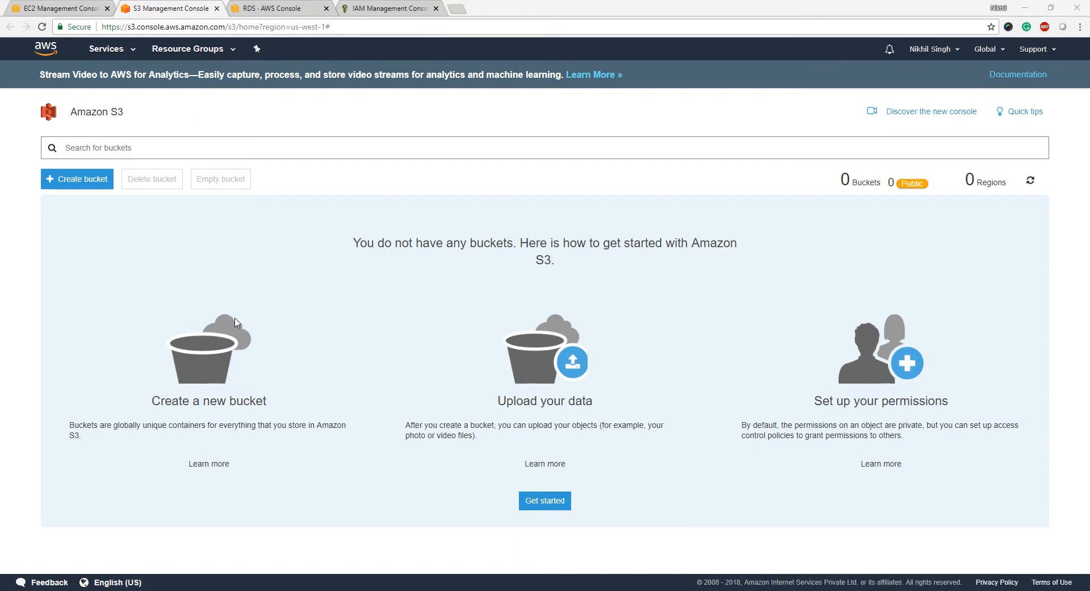
- Create an S3 bucket named techessentials-wpcode2018
left_click(86, 179)
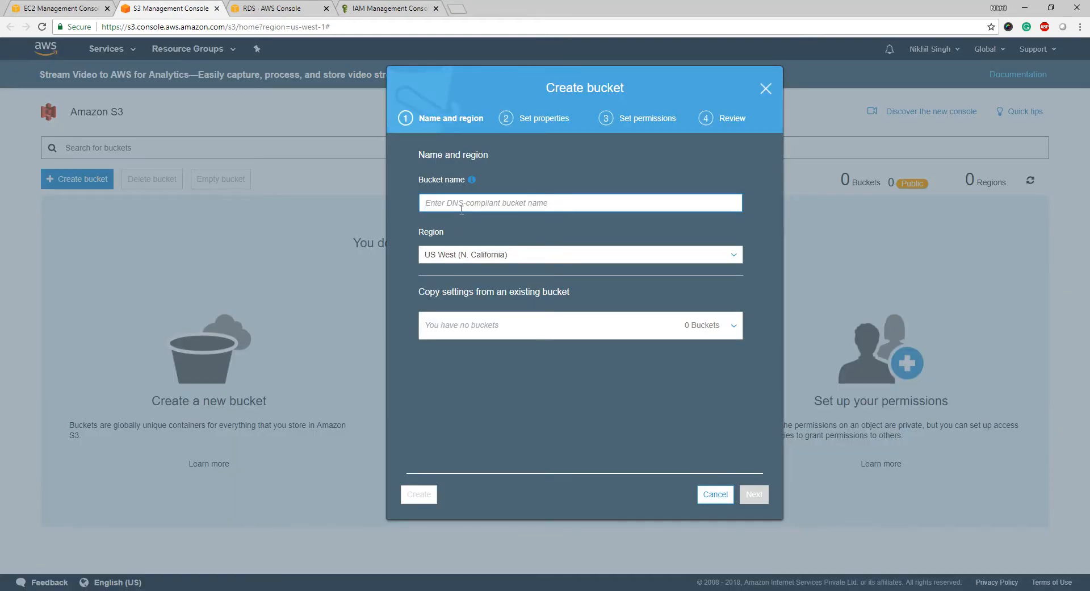
left_click(464, 206)
left_click(464, 206)
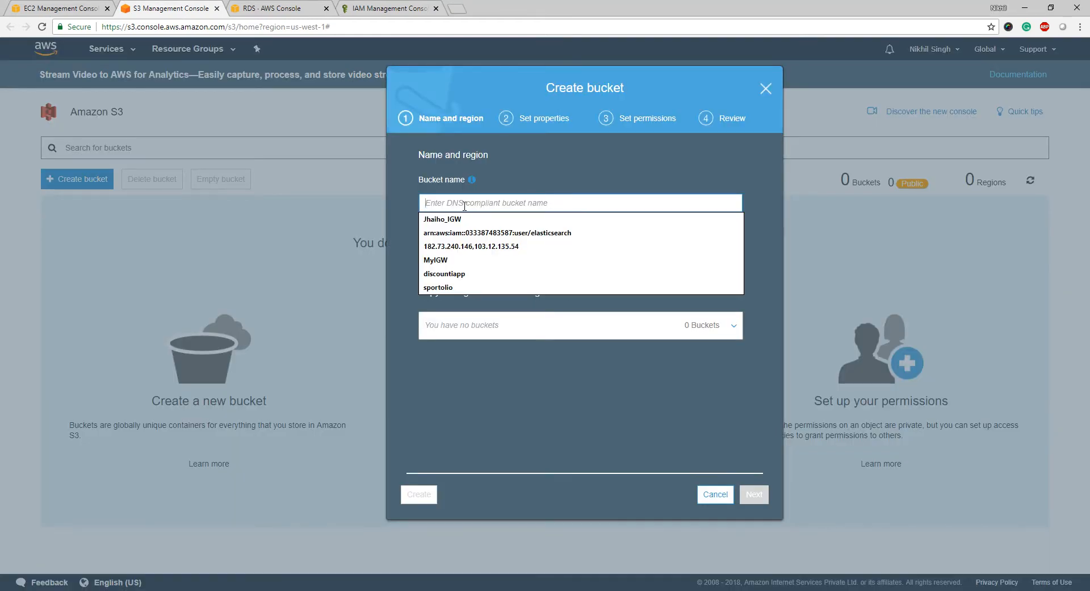
type("teches")
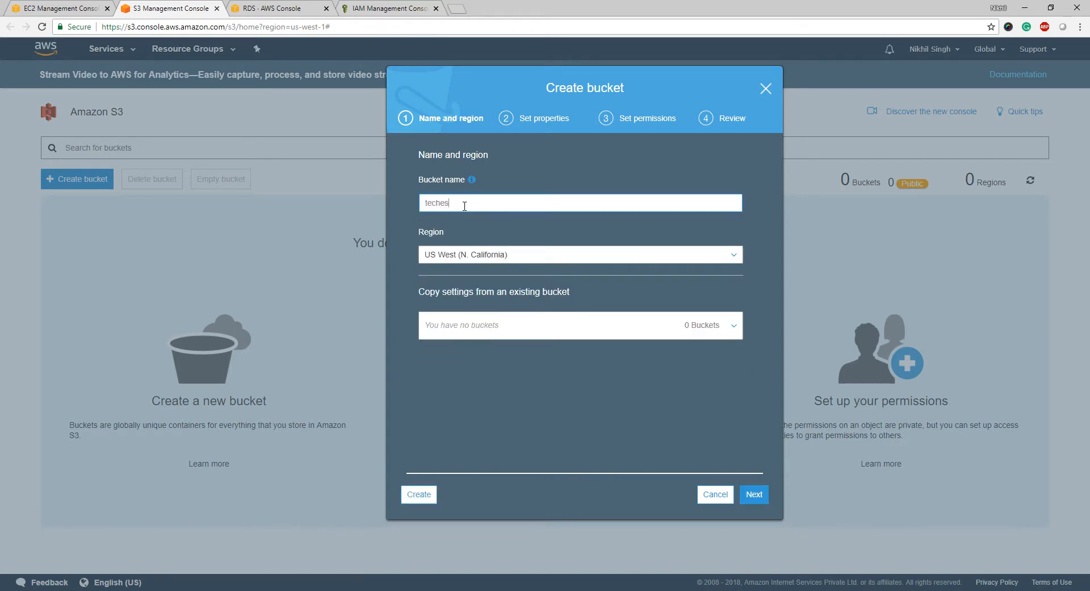
type("sentials-w")
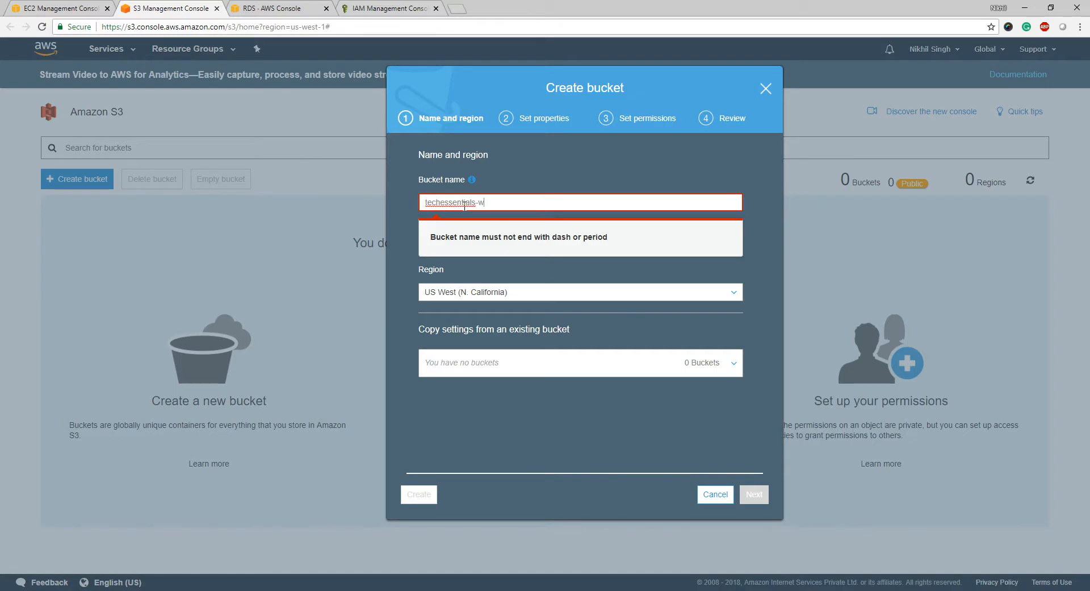
type("pcode2018")
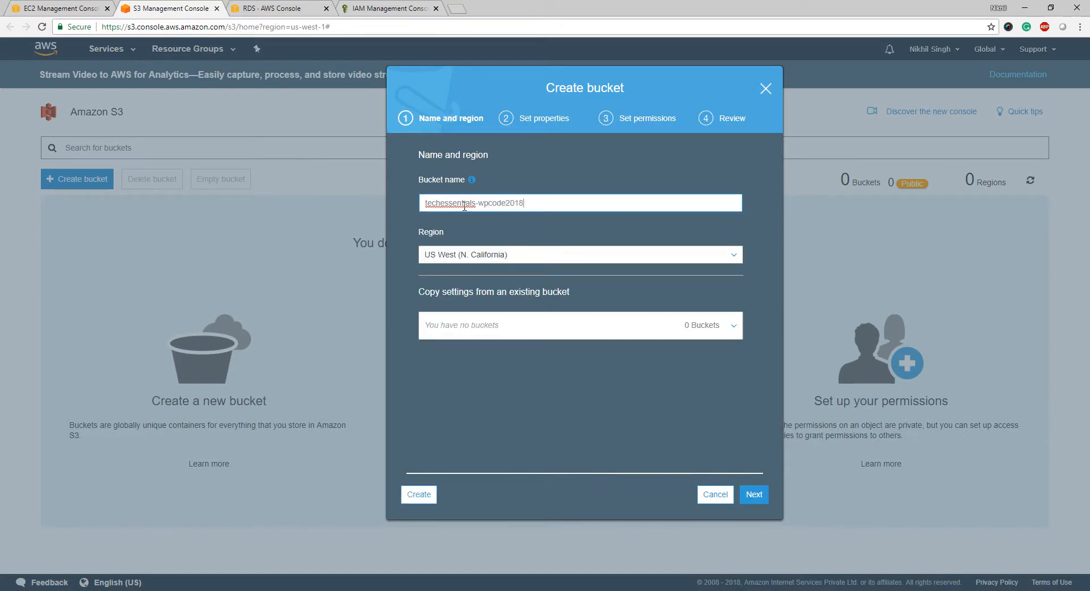
left_click(425, 495)
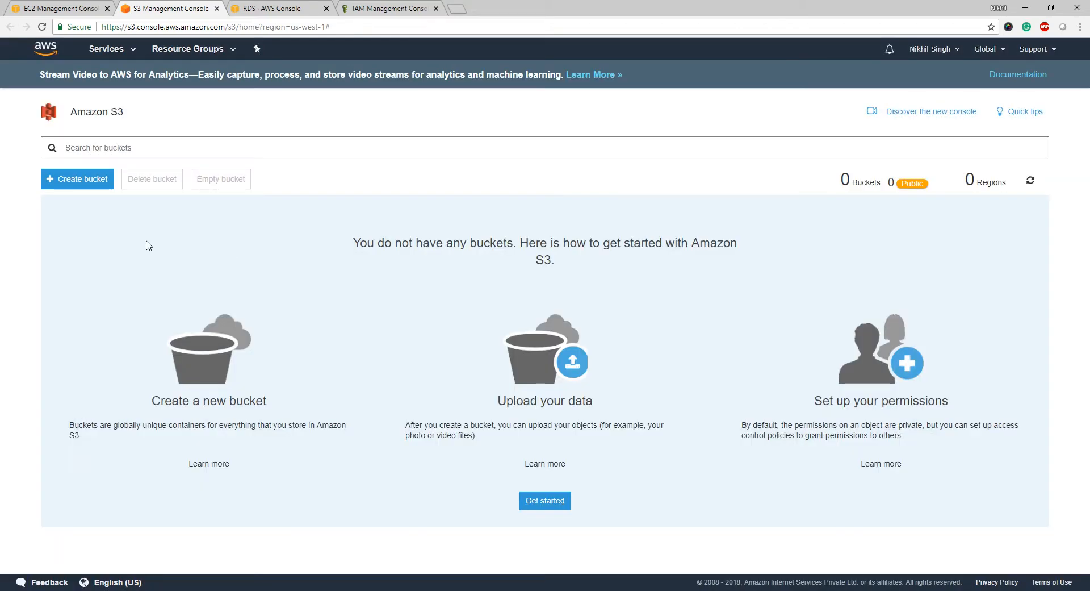
- Create a second bucket named techessentials-wpmedia2018, then return to the EC2 console
left_click(88, 183)
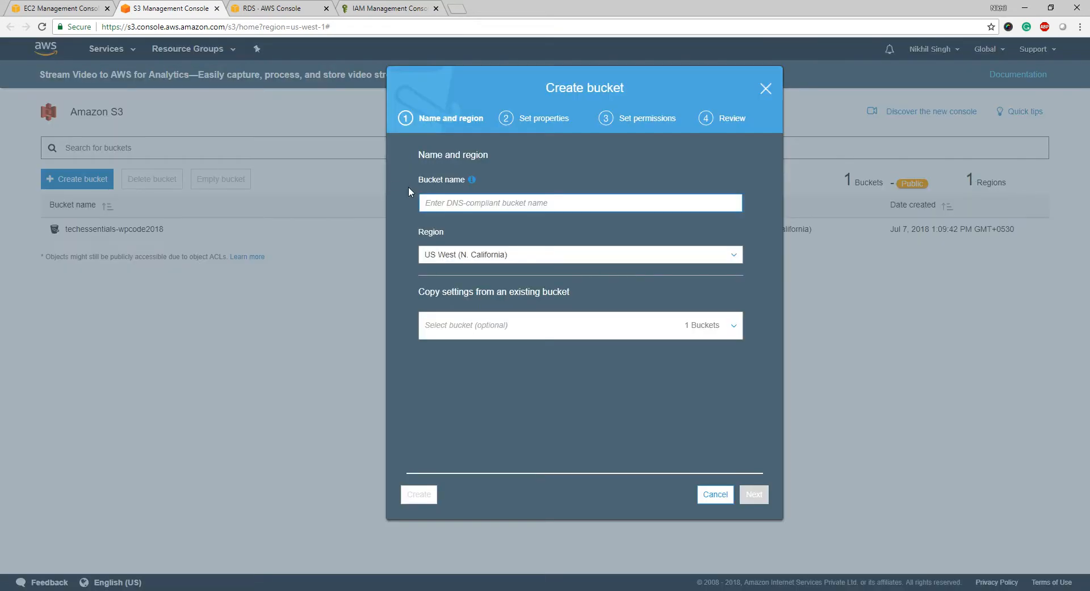
left_click(446, 211)
type("tech")
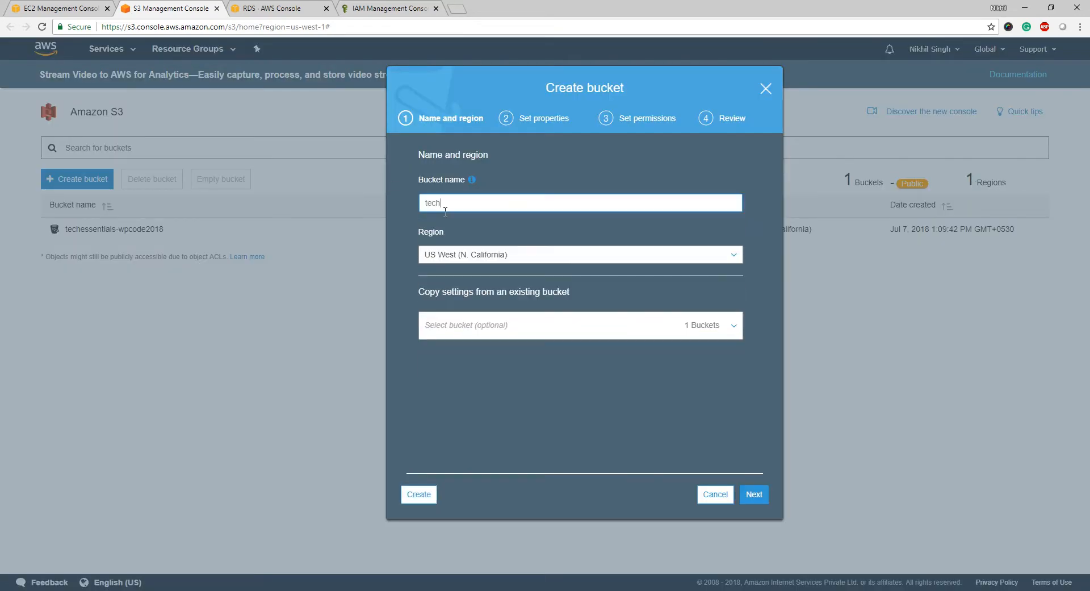
type("essentials-wpmedia2018")
left_click(427, 493)
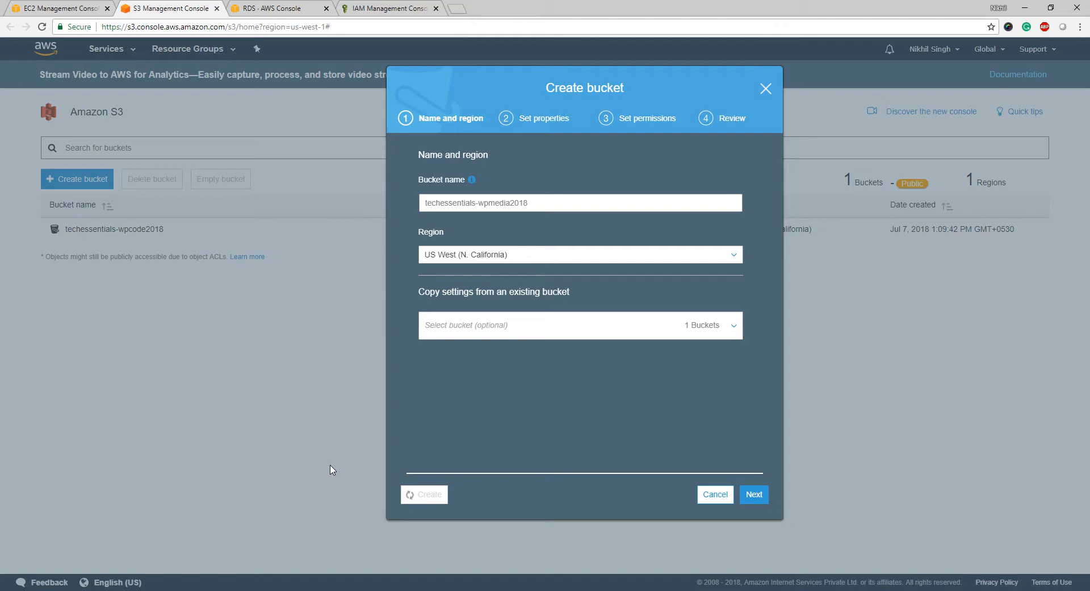
left_click(52, 6)
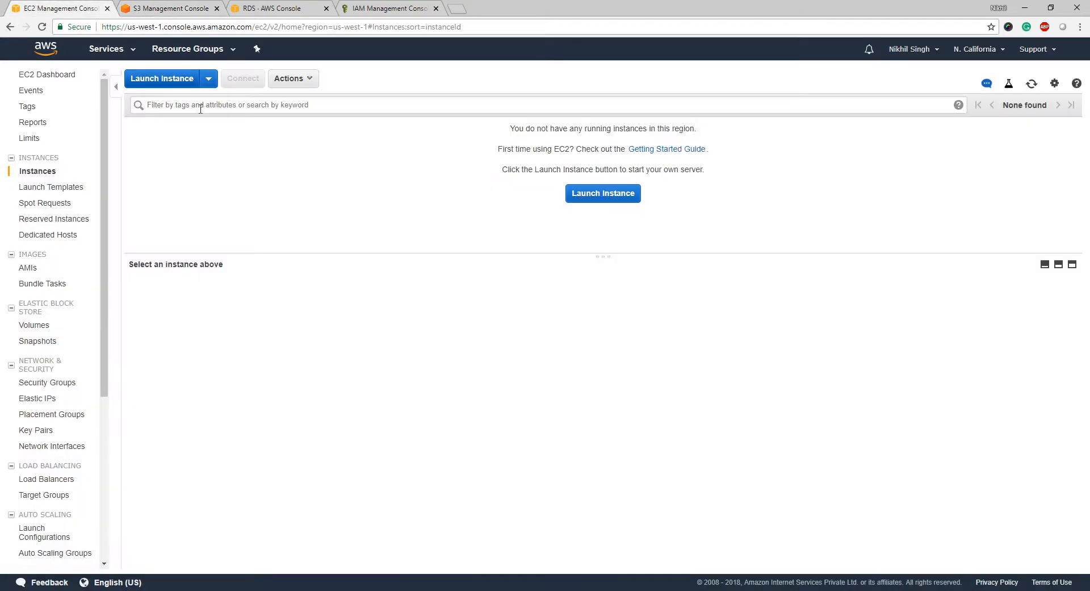
- Launch an instance from Amazon Linux AMI 2018.03.0 as t2.micro, reaching Configure Instance Details
left_click(167, 78)
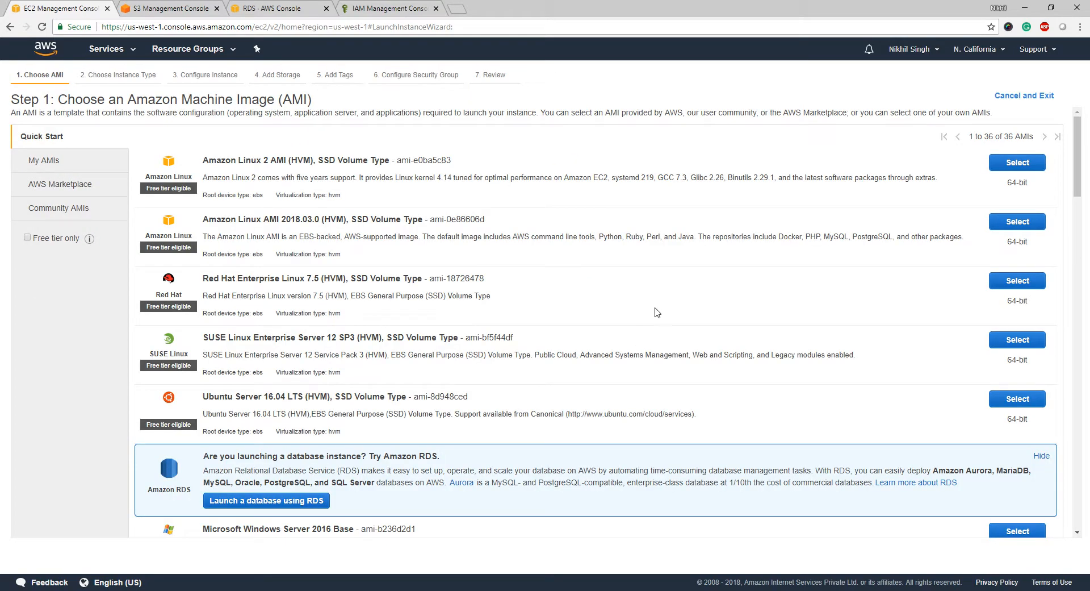
left_click(1004, 226)
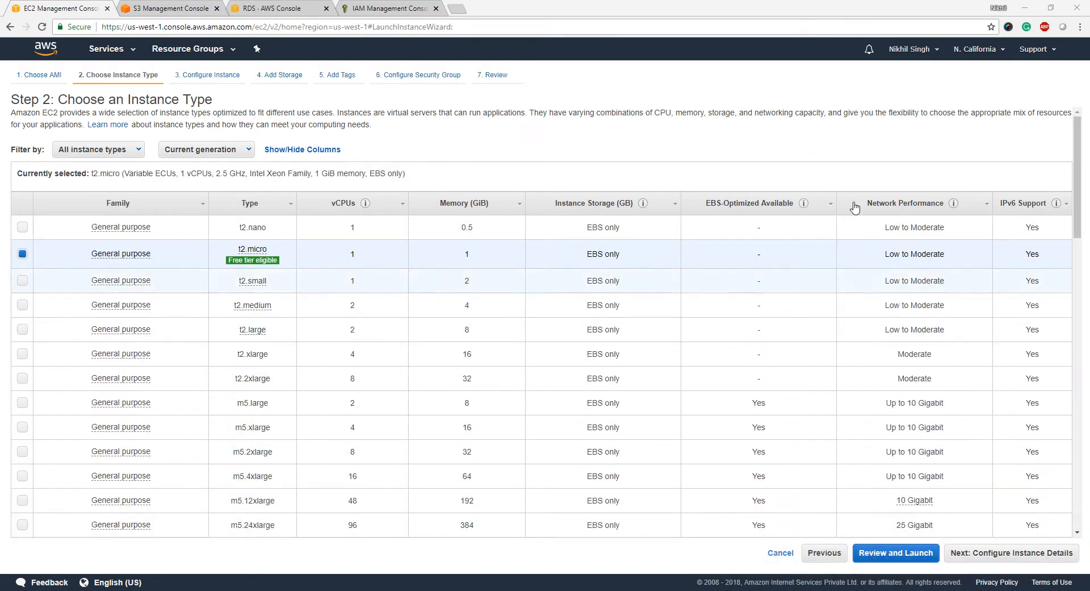
left_click(1025, 557)
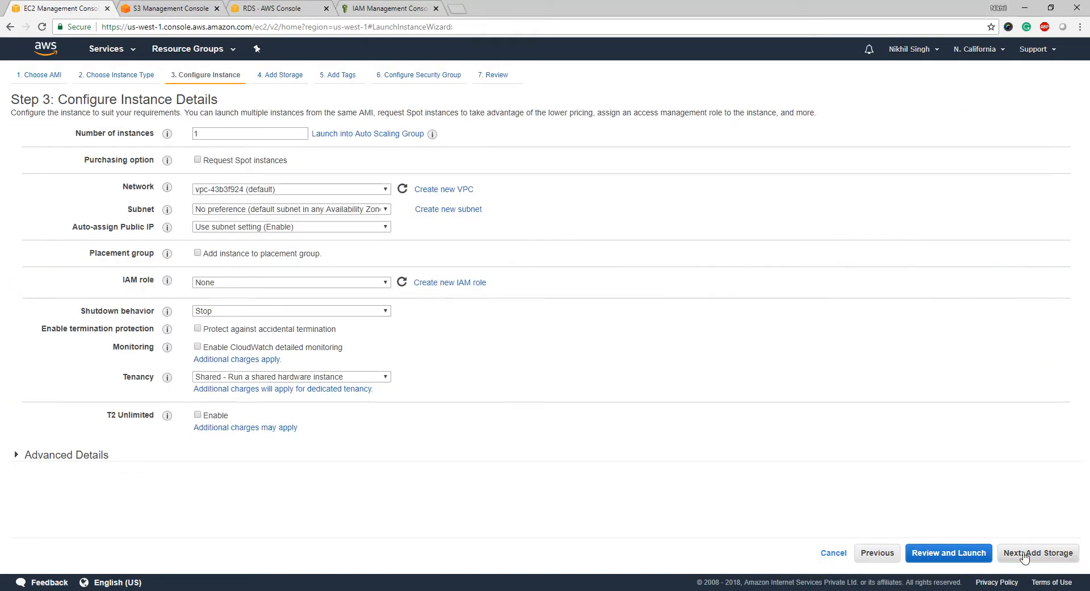
- Expand Advanced Details, focus the empty User data box, then bring up bashscript2017b.sh in Notepad++
left_click(286, 190)
left_click(287, 192)
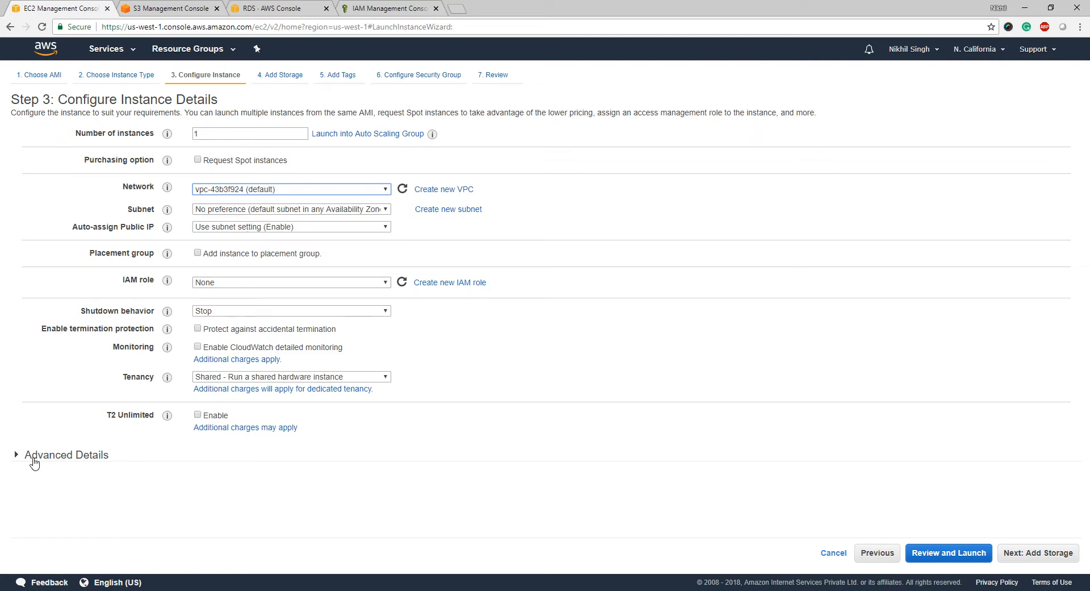
left_click(16, 455)
scroll(145, 497, "down", 1)
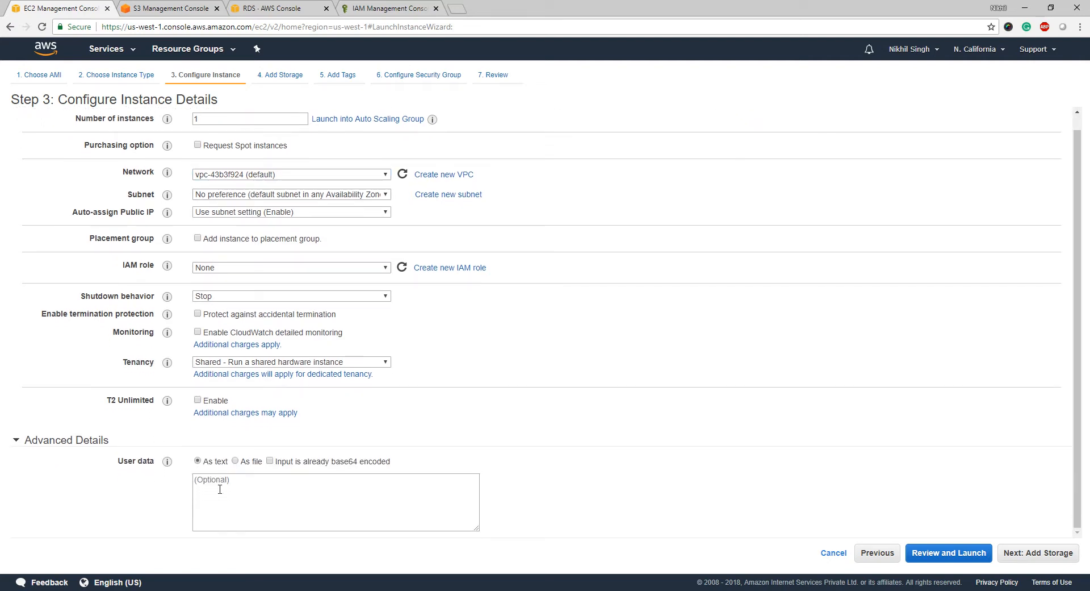
left_click(222, 487)
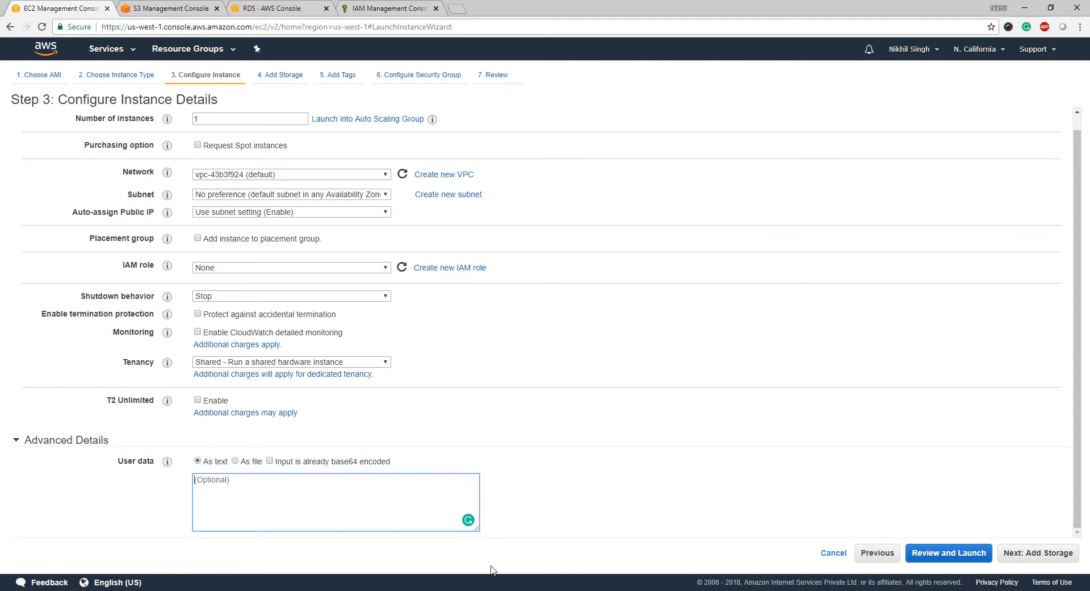
key("alt+Tab")
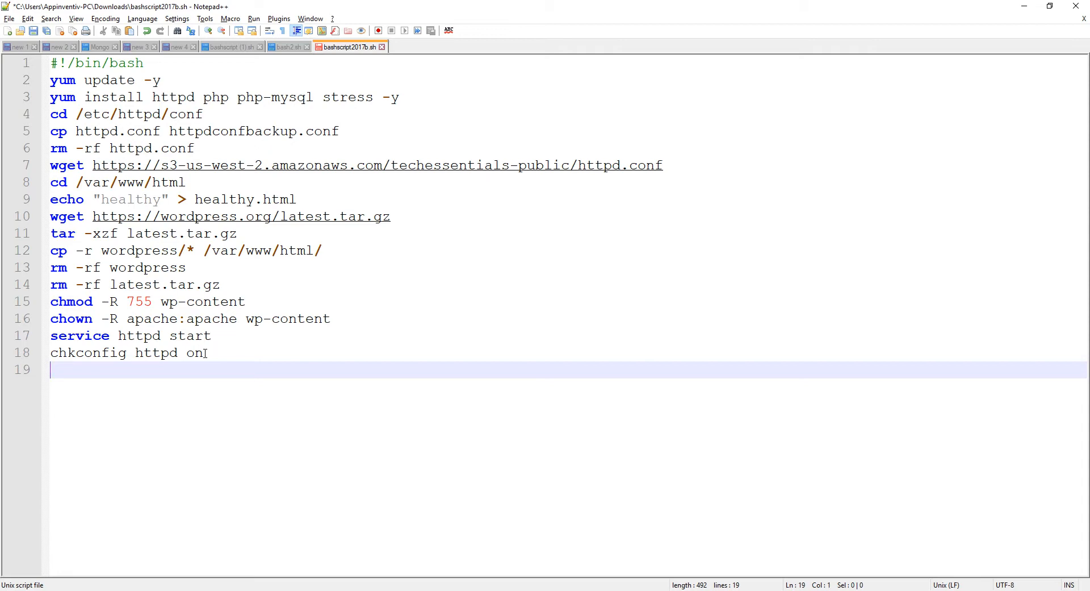
- Paste the whole 18-line bashscript2017b.sh WordPress install script into the instance's User data field
left_click_drag(206, 352, 40, 49)
key("ctrl+c")
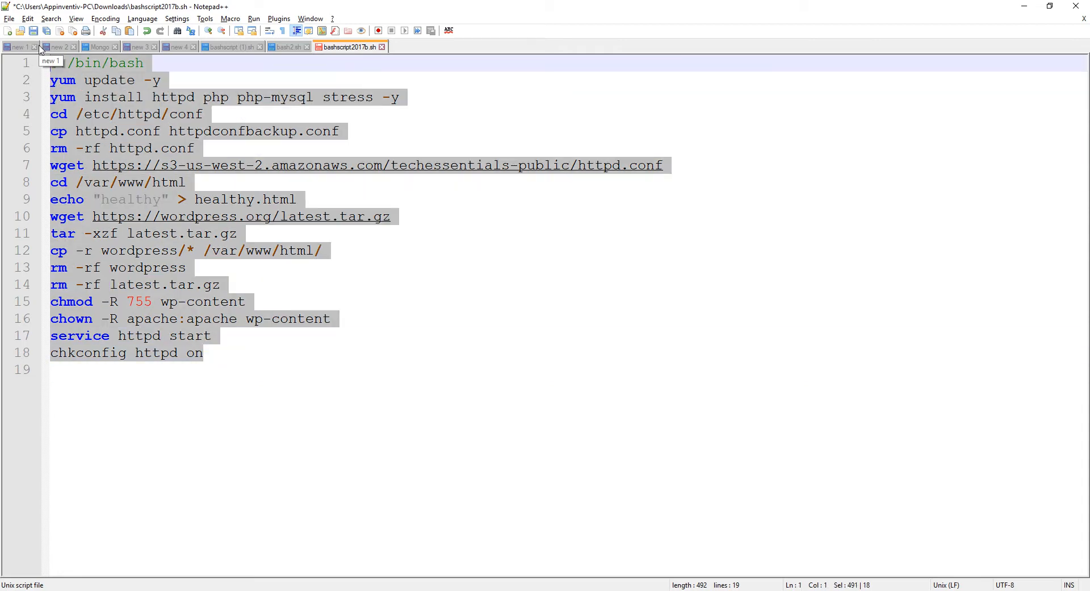
key("alt+Tab")
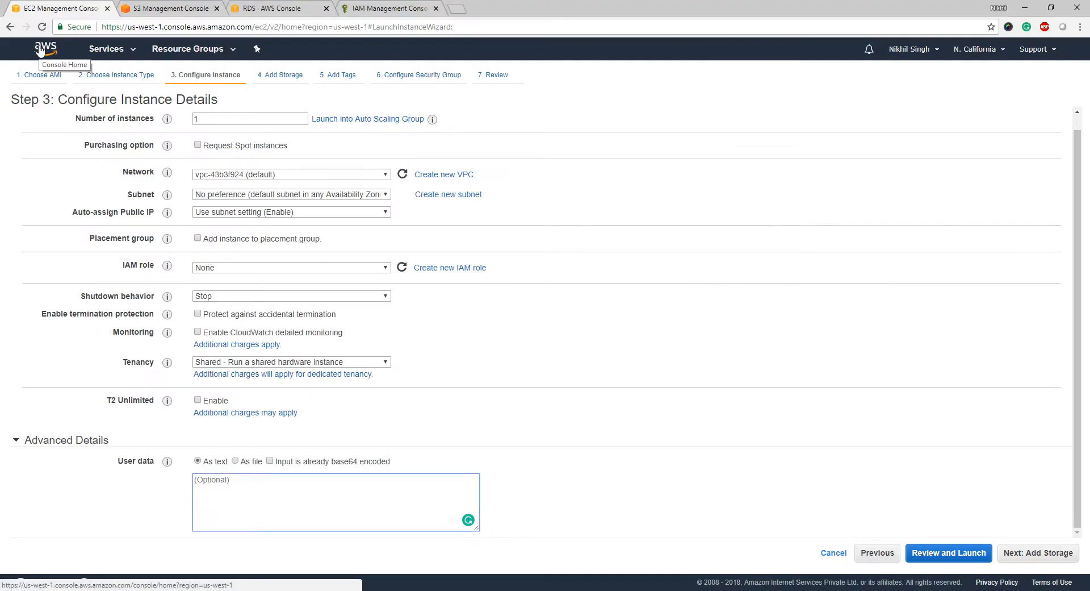
key("ctrl+v")
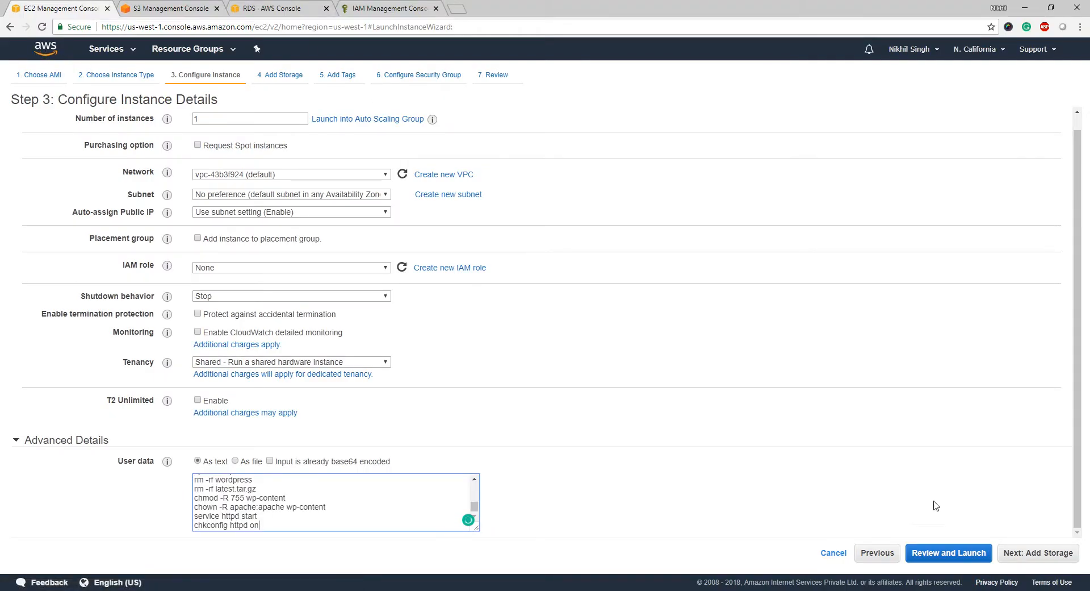
left_click(1039, 553)
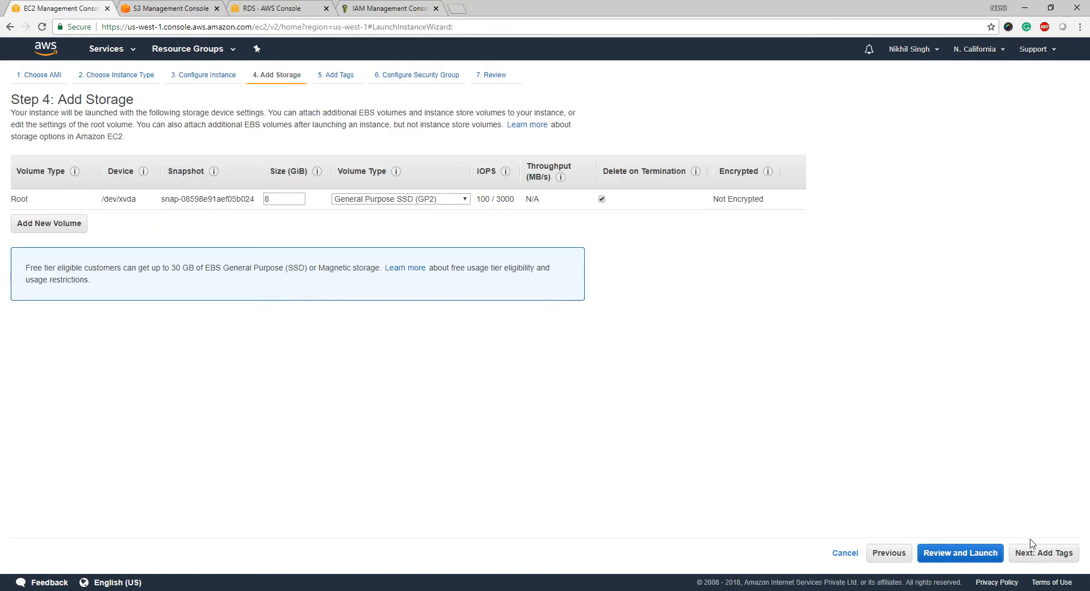
- Keep the default 8 GiB root volume and add the tag Name = WebDMZ Server
left_click(1041, 555)
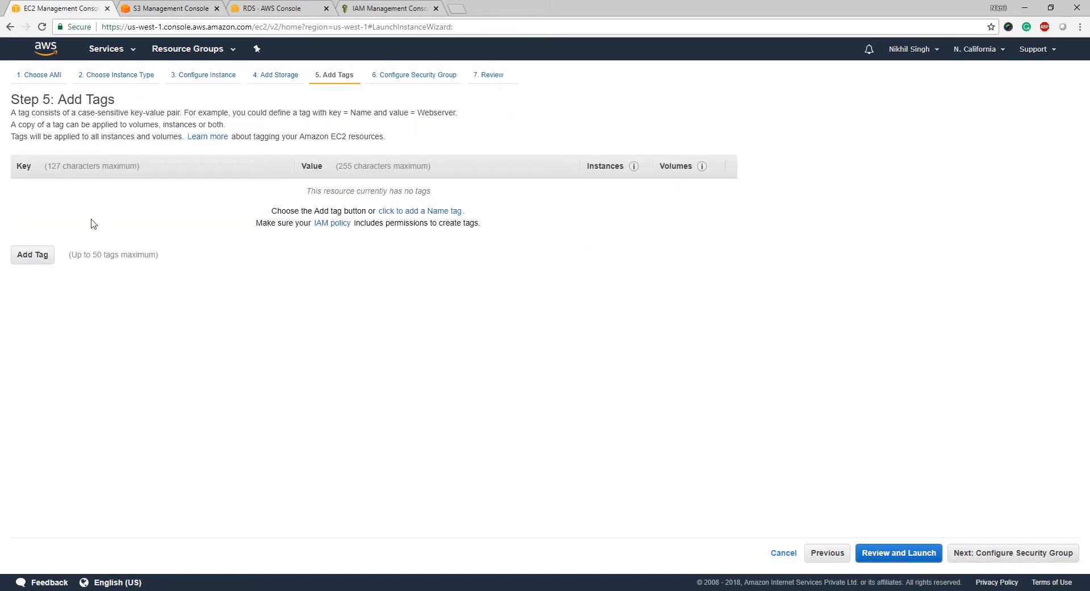
left_click(33, 255)
type("Name")
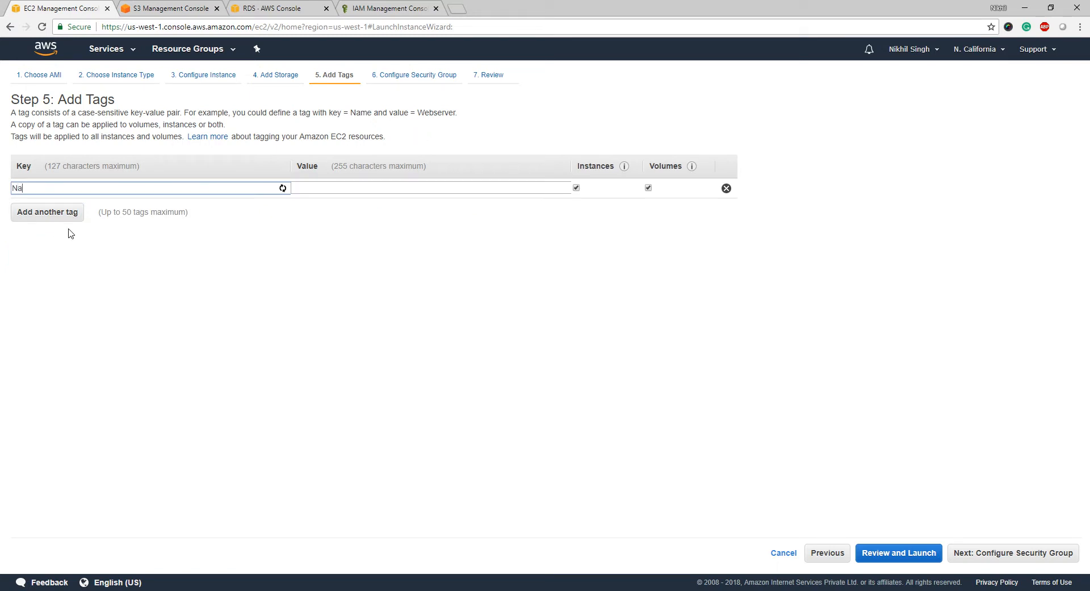
key("Tab")
type("Web")
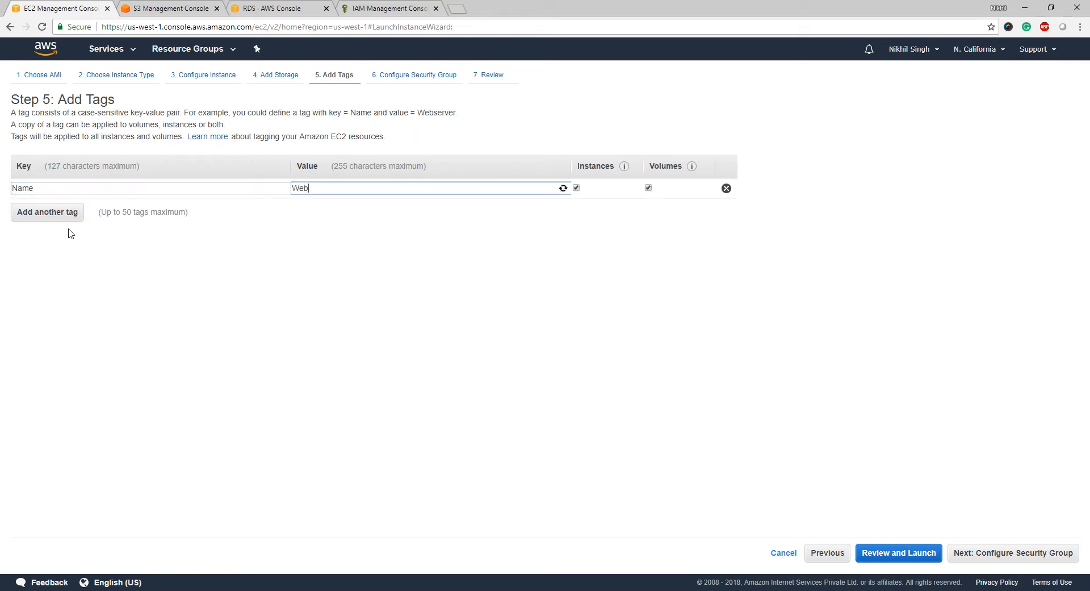
type("DMZ Server")
- Name the new security group WebDMZ and set its description to WebDMZ
left_click(1024, 552)
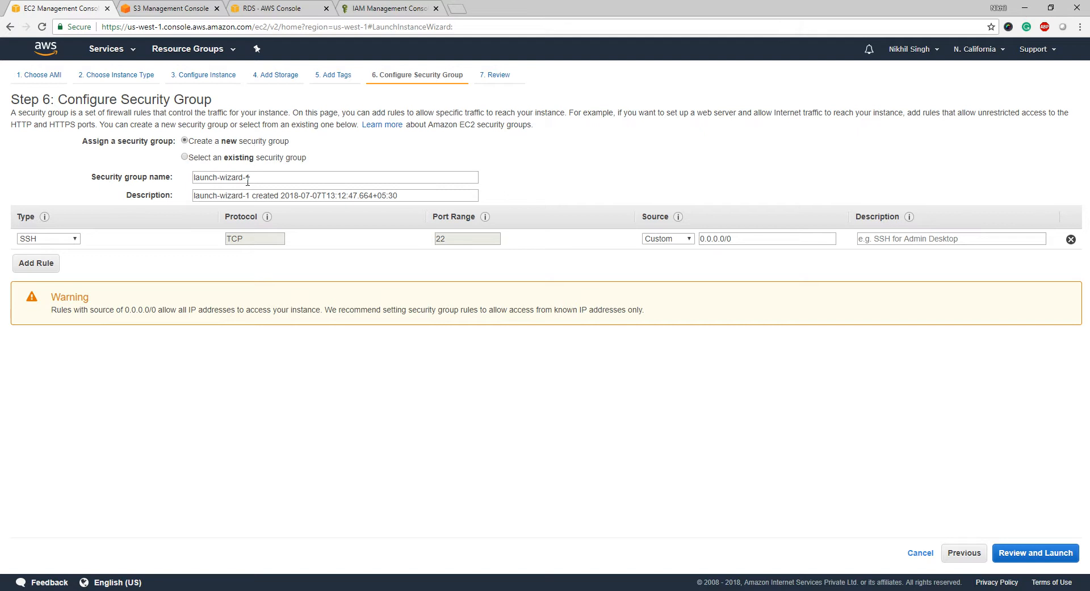
left_click_drag(248, 177, 112, 172)
type("WebDMZ")
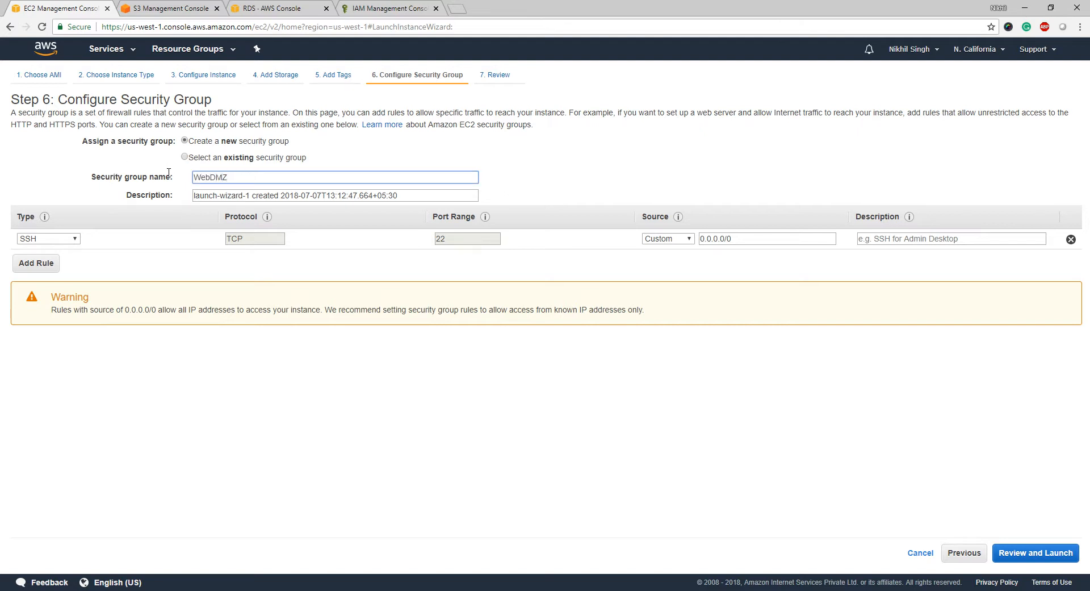
left_click_drag(251, 196, 92, 209)
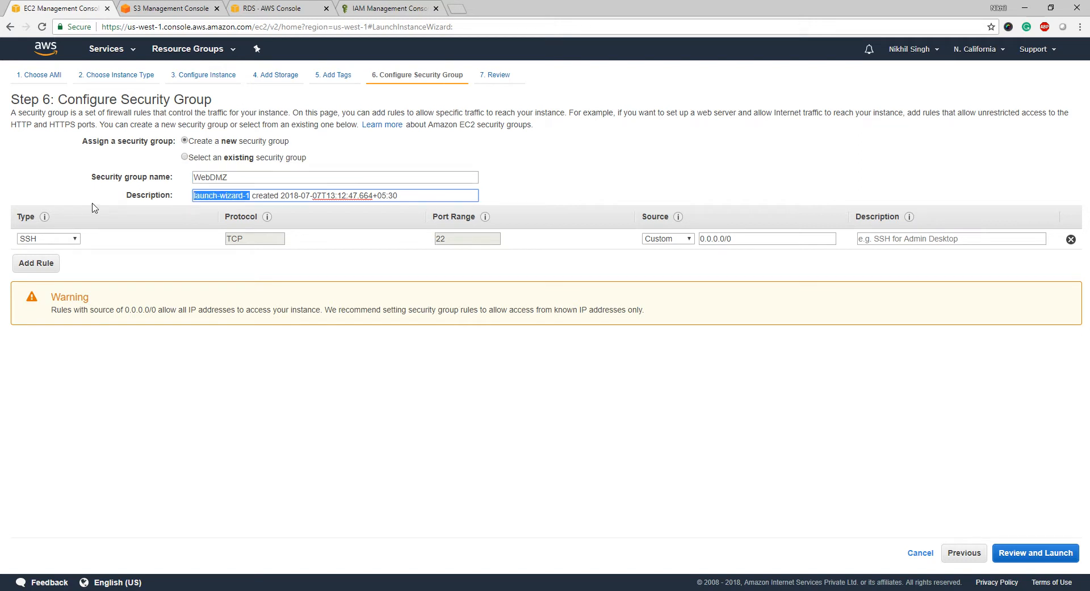
type("WebDMZ")
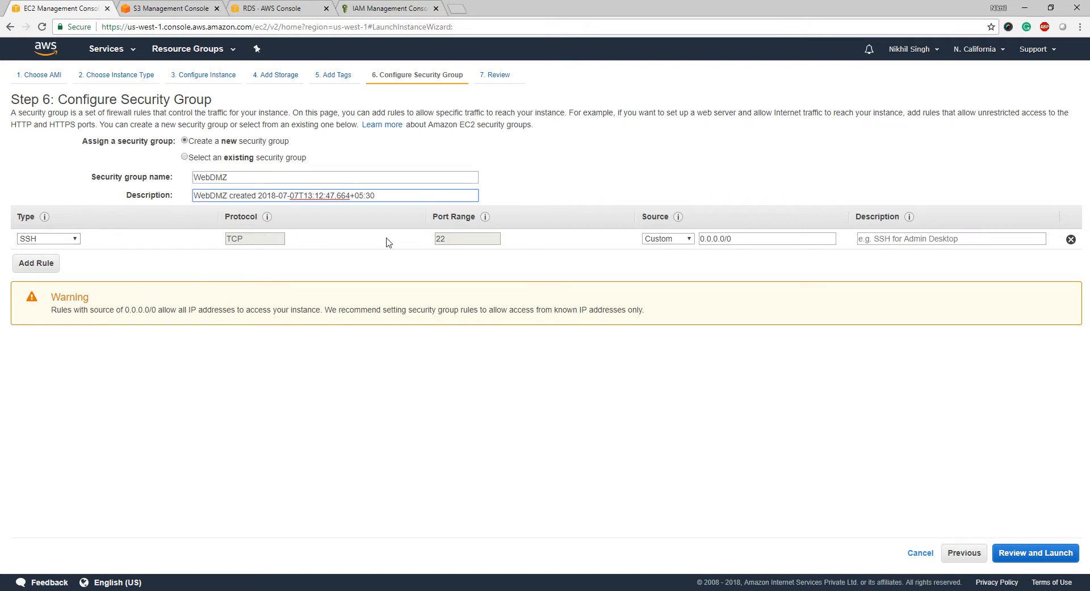
- Add a second inbound rule of type HTTP allowing port 80
left_click(23, 265)
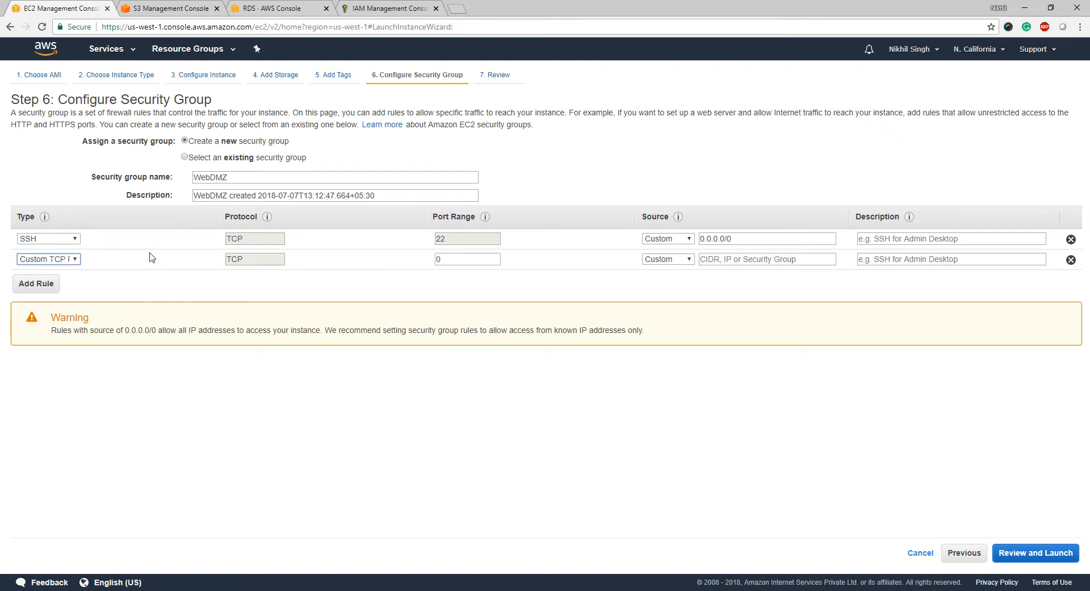
left_click(67, 261)
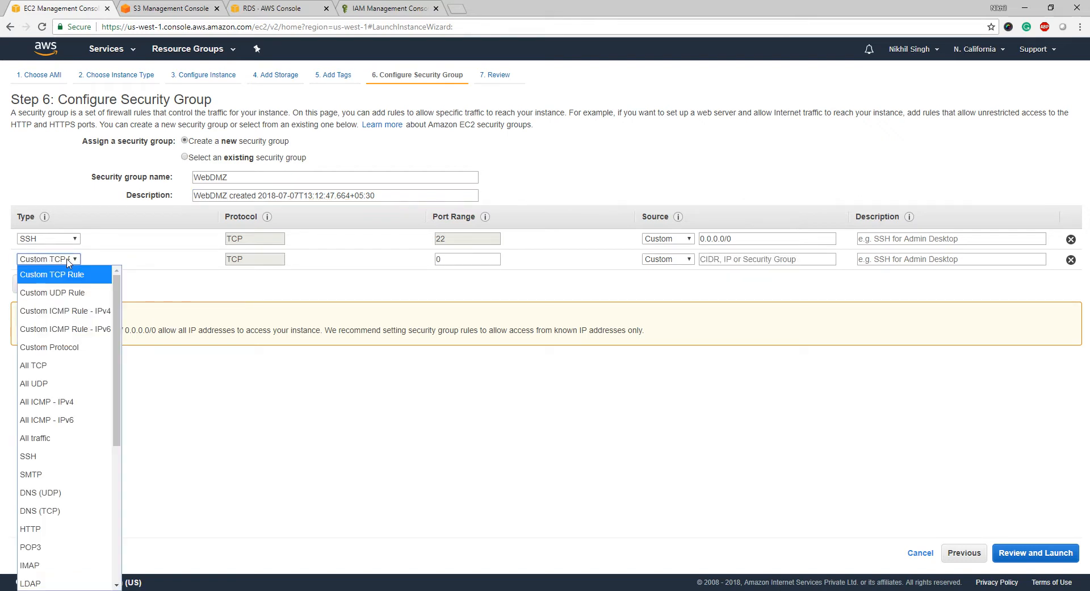
scroll(80, 363, "down", 5)
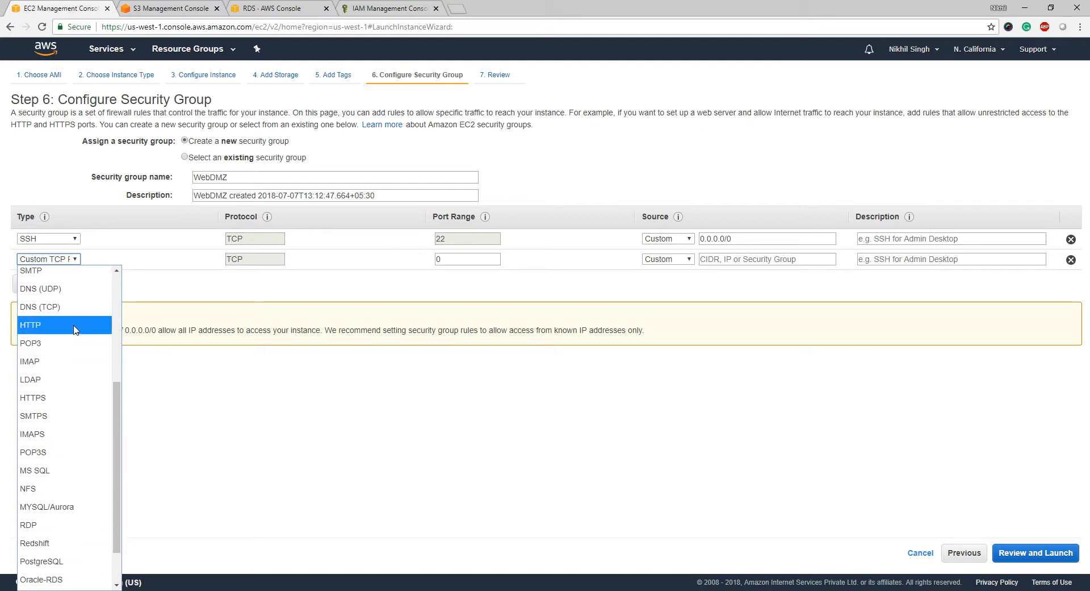
left_click(76, 326)
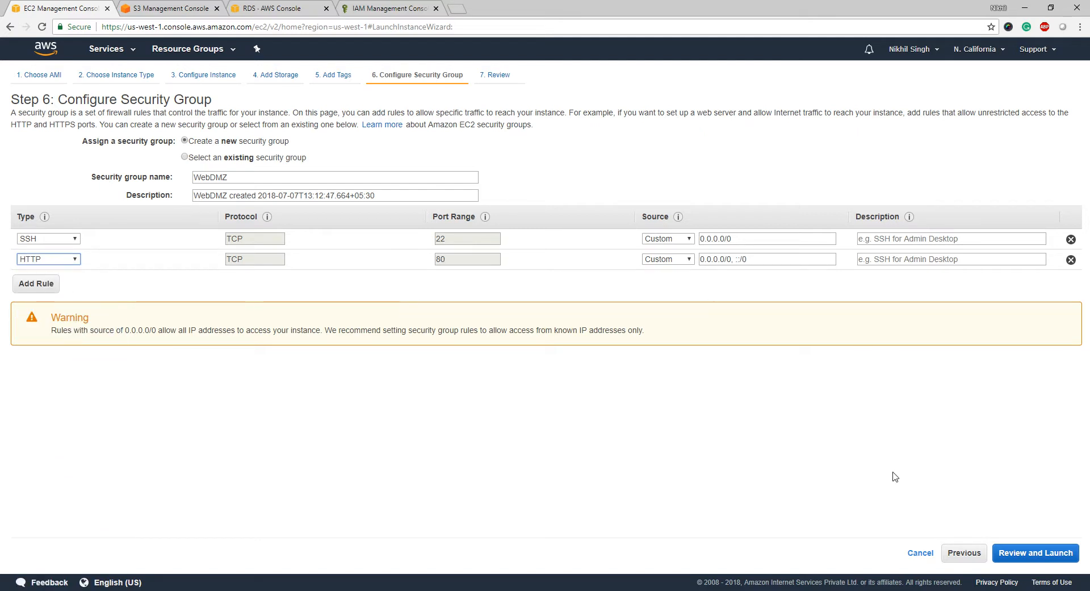
left_click(1034, 553)
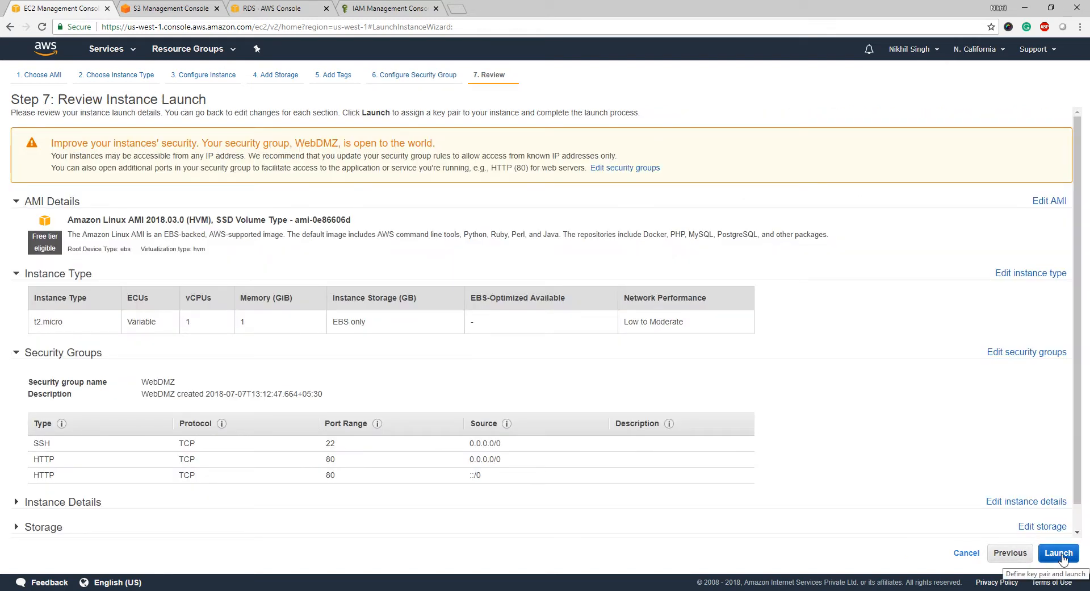
- Launch the reviewed instance with a newly created and downloaded key pair named webdmz
scroll(928, 410, "down", 1)
scroll(927, 411, "up", 1)
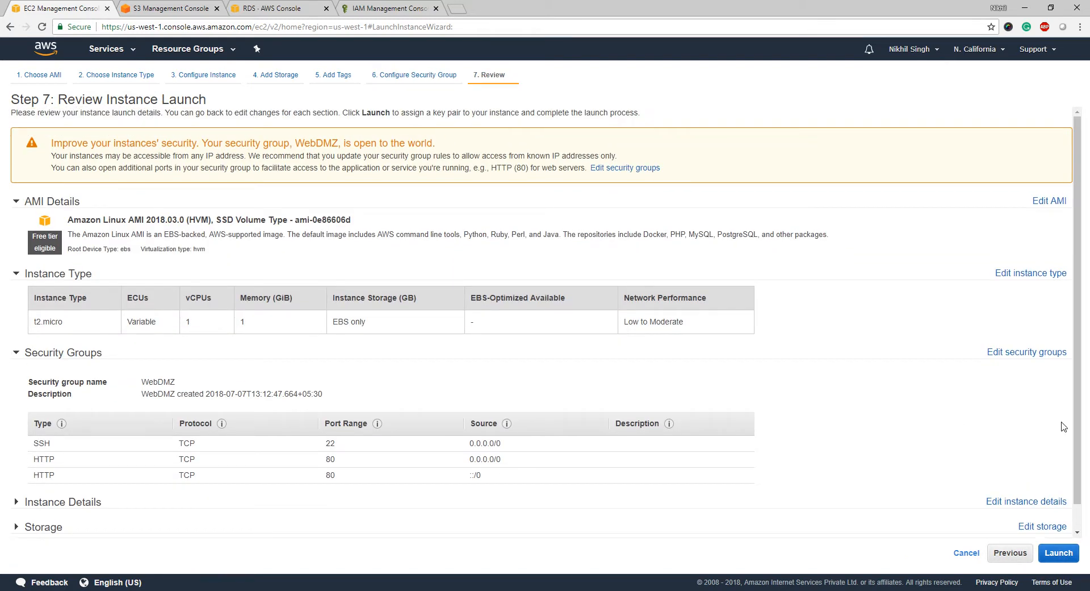
left_click(1058, 553)
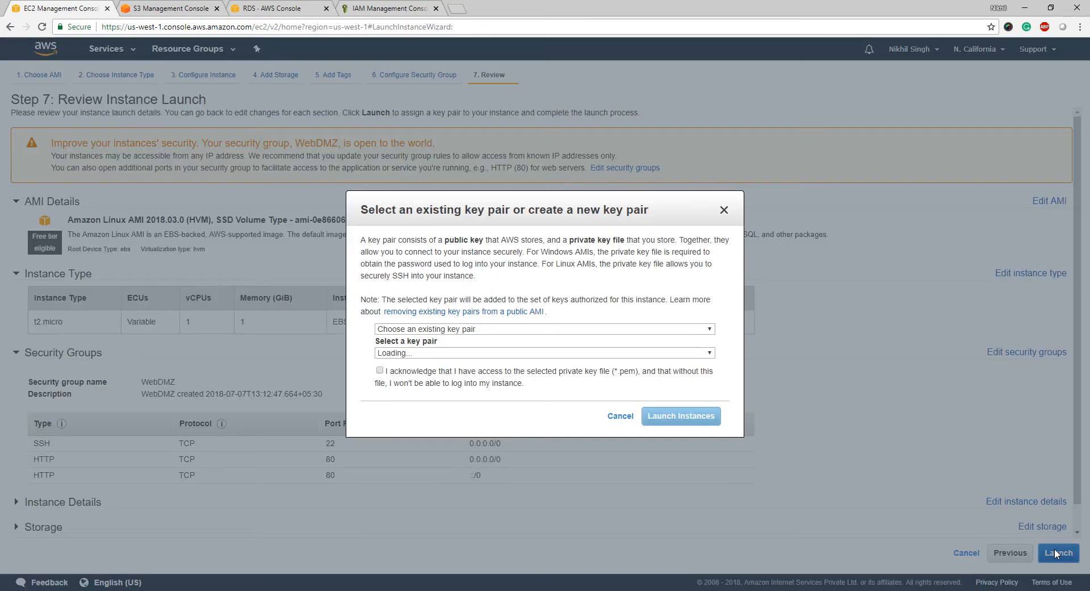
left_click(598, 329)
left_click(595, 362)
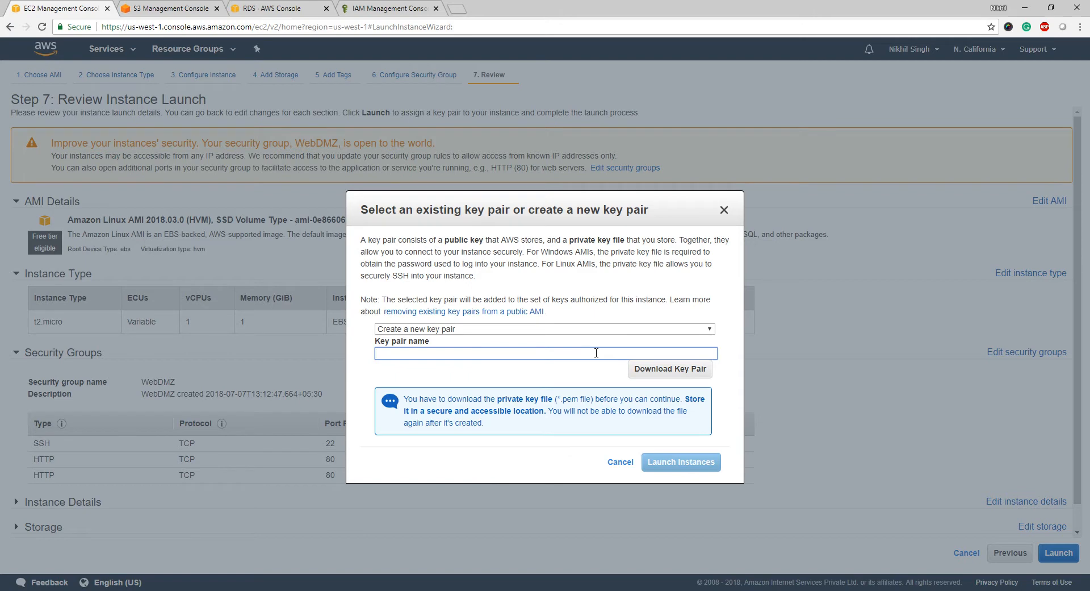
type("webdmz k")
key("BackSpace")
key("BackSpace")
left_click(679, 370)
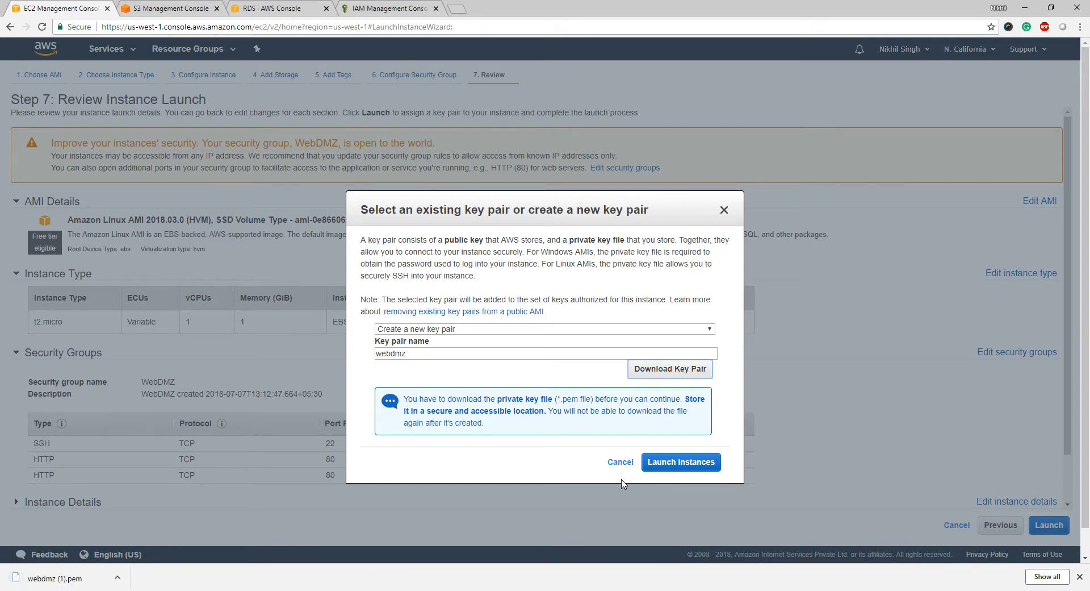
left_click(653, 465)
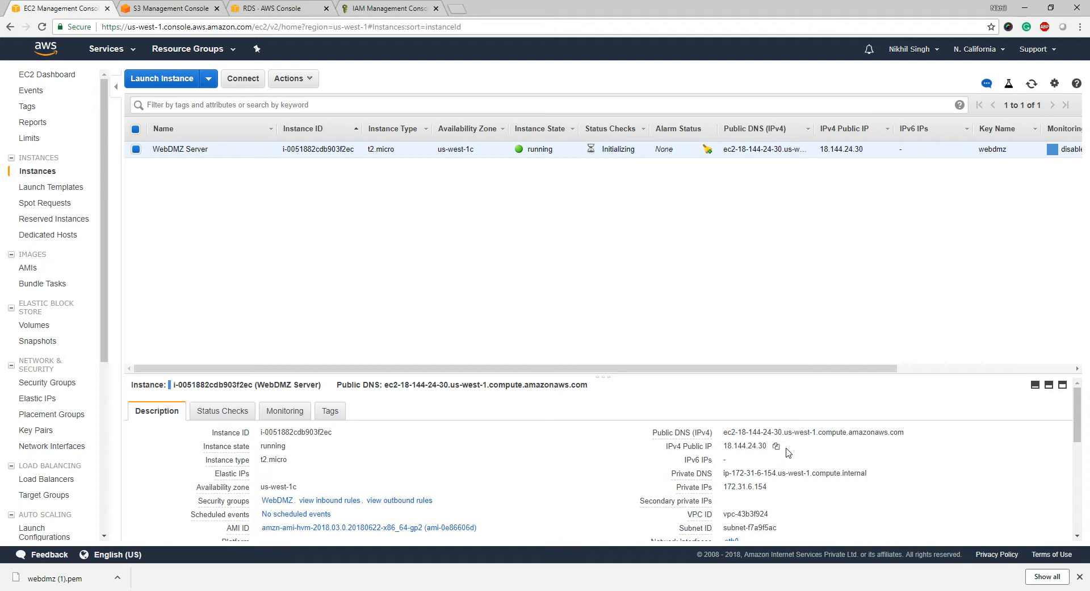
- Check that webdmz.pem sits in the PEM Files folder, then bring bashscript2017b.sh back in Notepad++
key("alt+Tab")
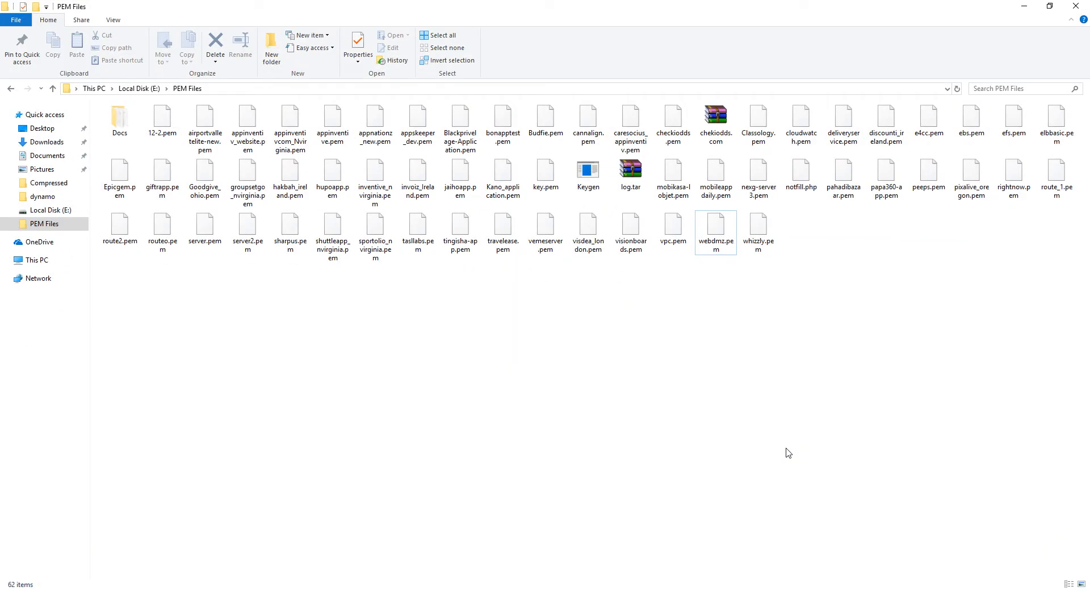
key("Tab")
mouse_move(486, 589)
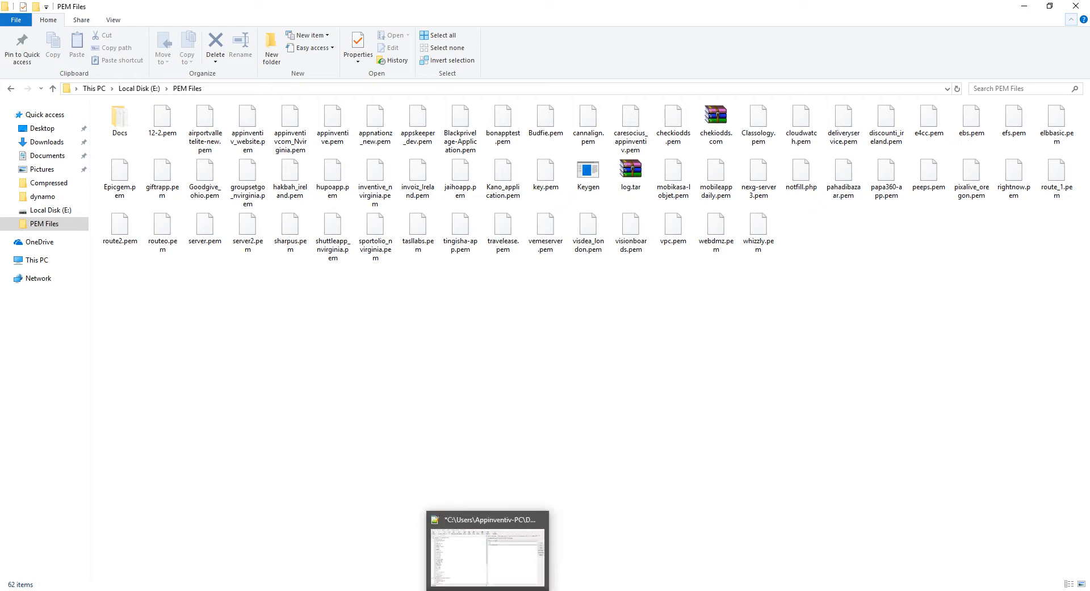
left_click(469, 554)
left_click(378, 299)
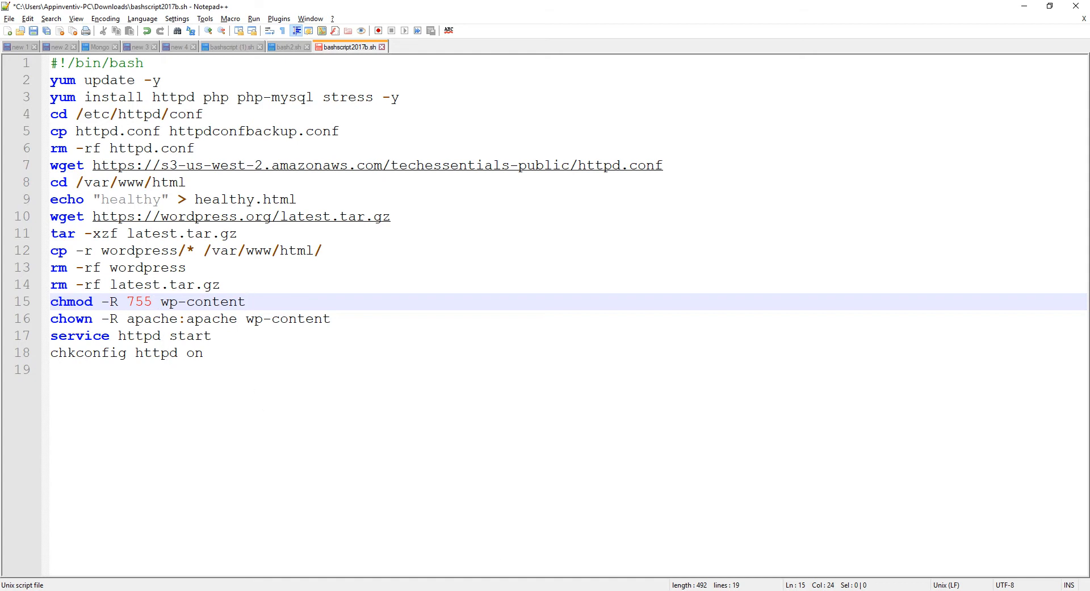
left_click(629, 590)
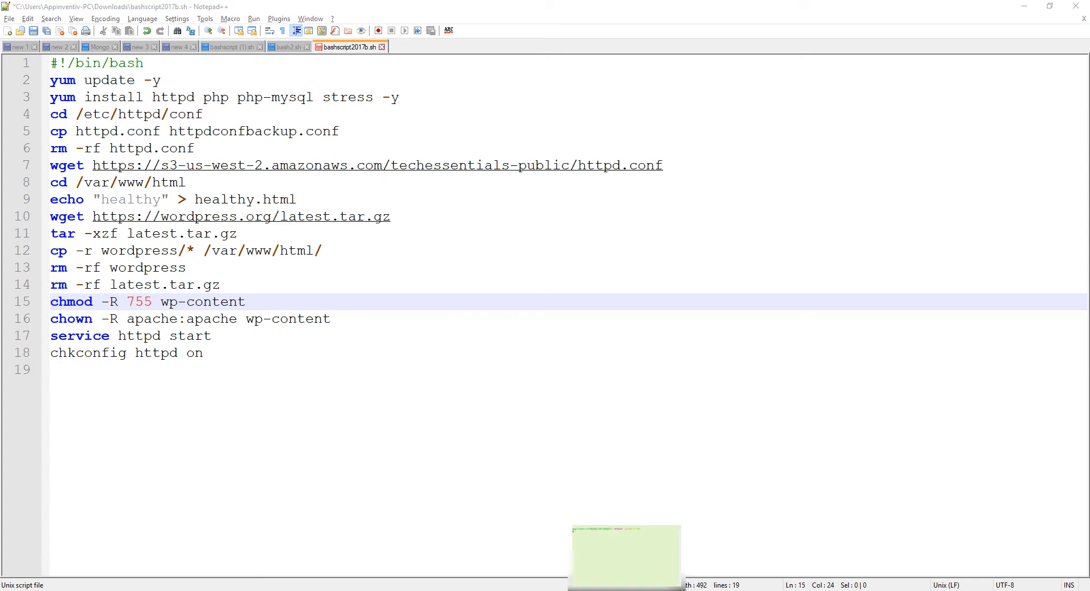
type("ssh ")
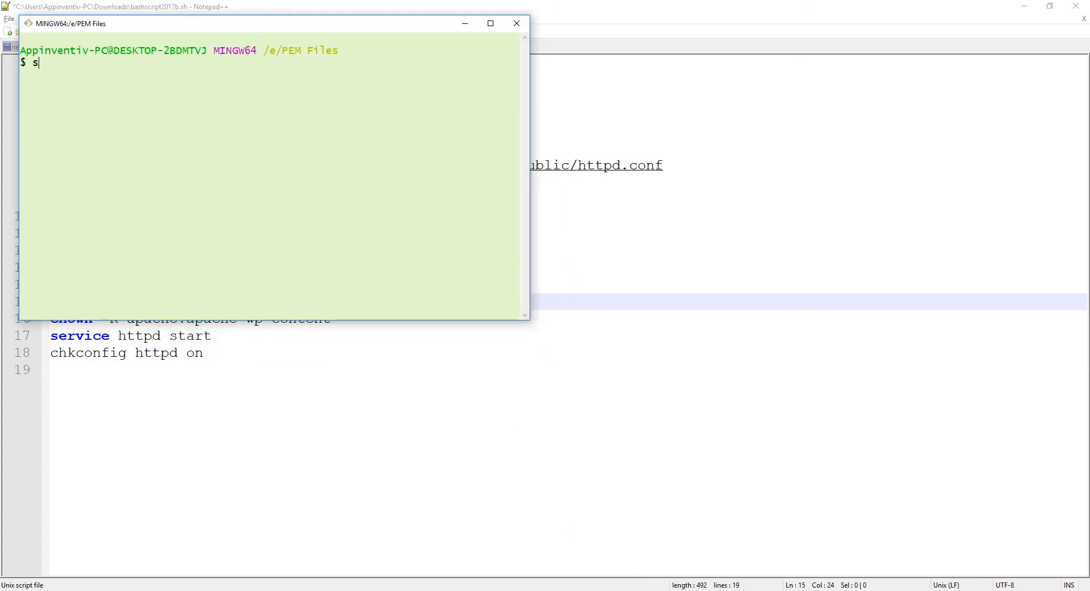
type("-i we")
key("Tab")
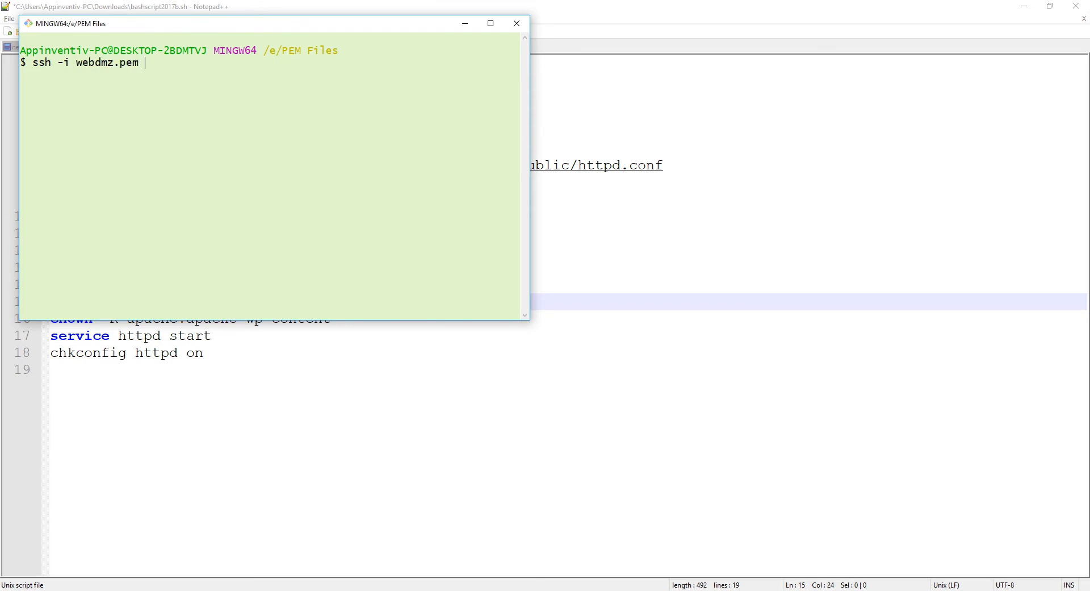
type("ec2-user@")
left_click(341, 590)
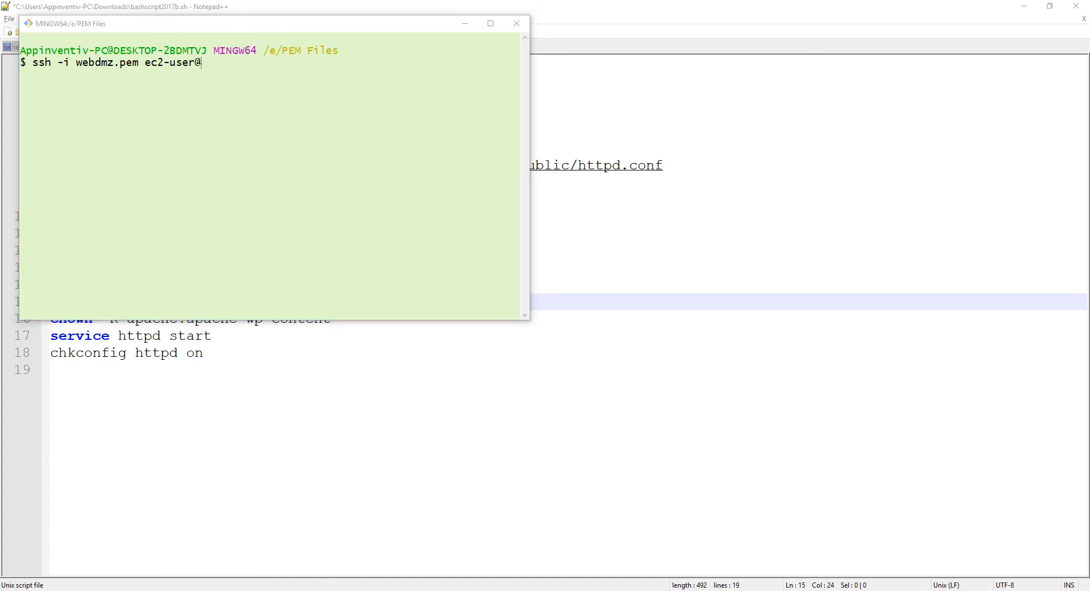
left_click(777, 446)
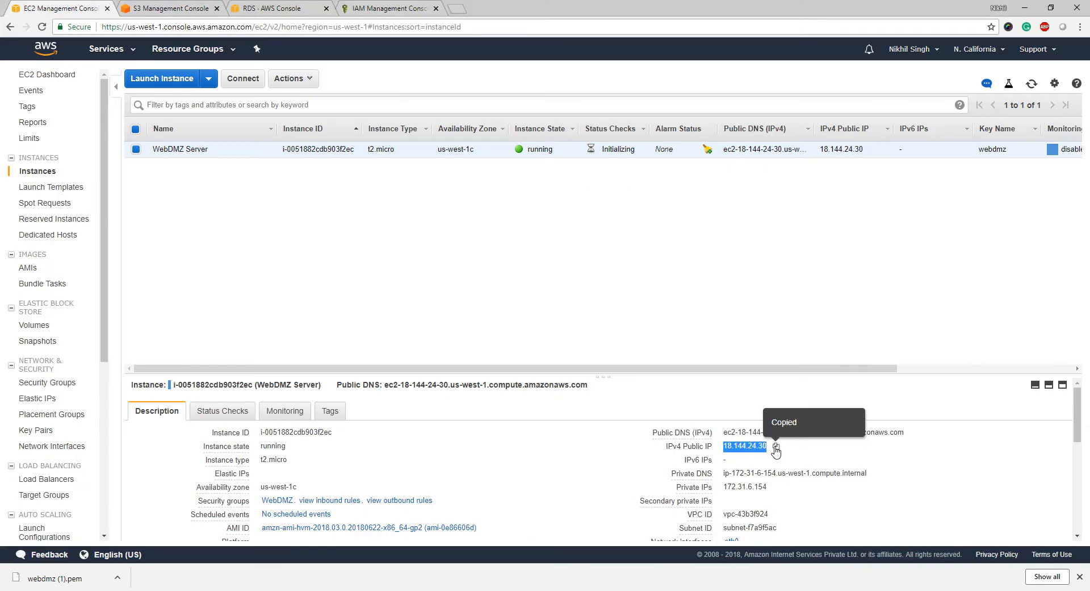
key("alt+Tab")
right_click(413, 243)
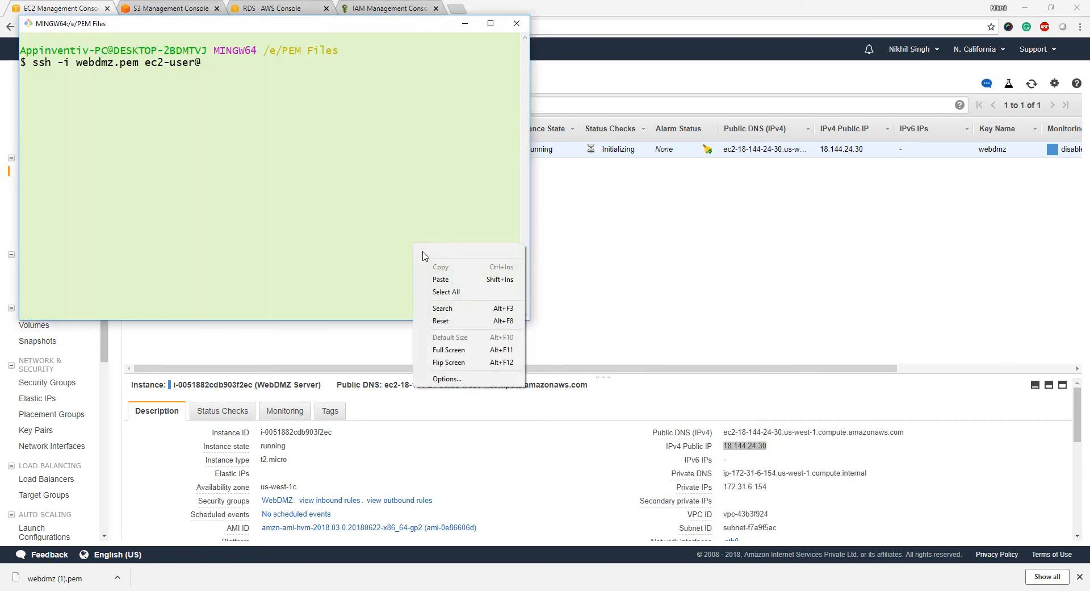
left_click(442, 279)
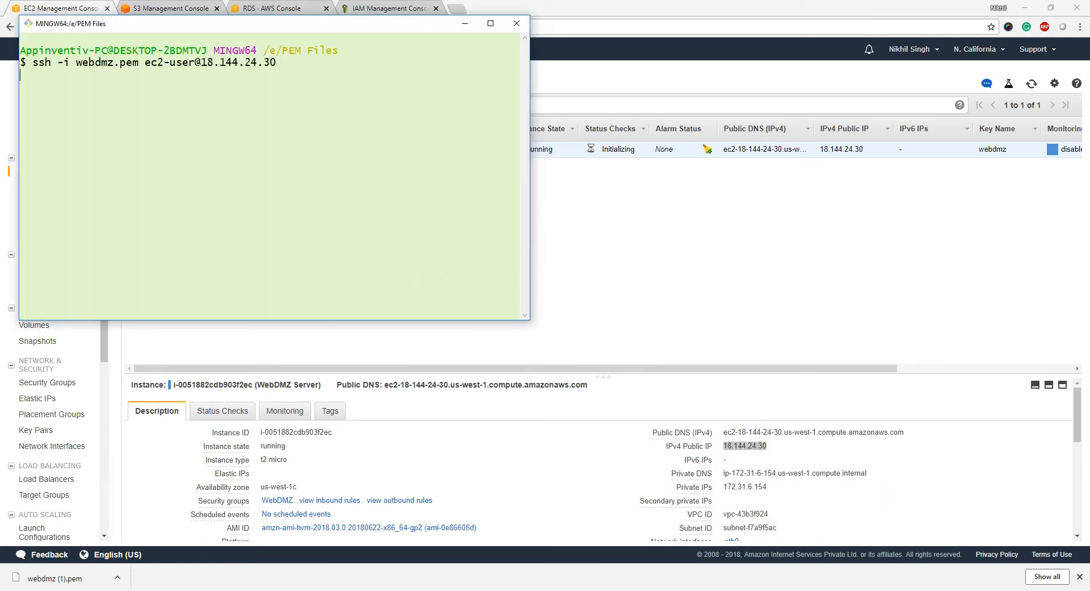
key("Return")
- Accept the host fingerprint with yes and switch to root with sudo su
type("yes")
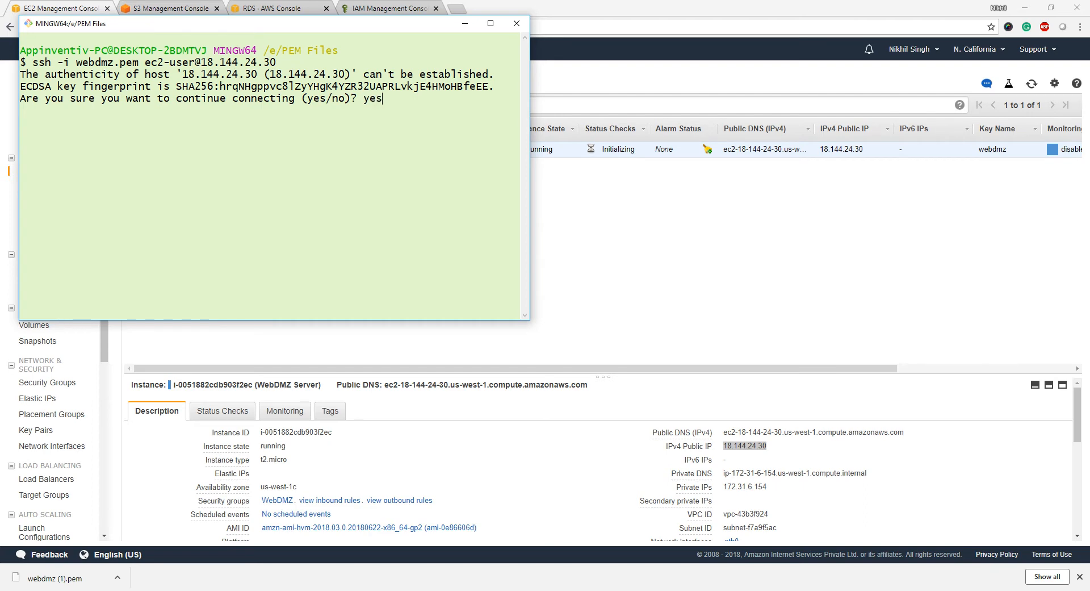
key("Return")
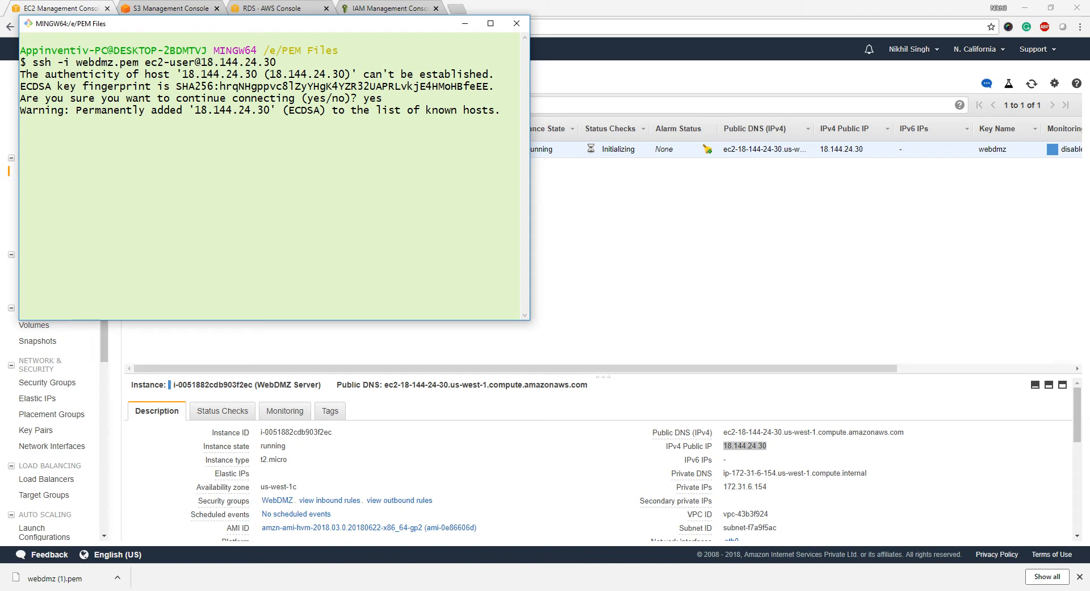
type("s")
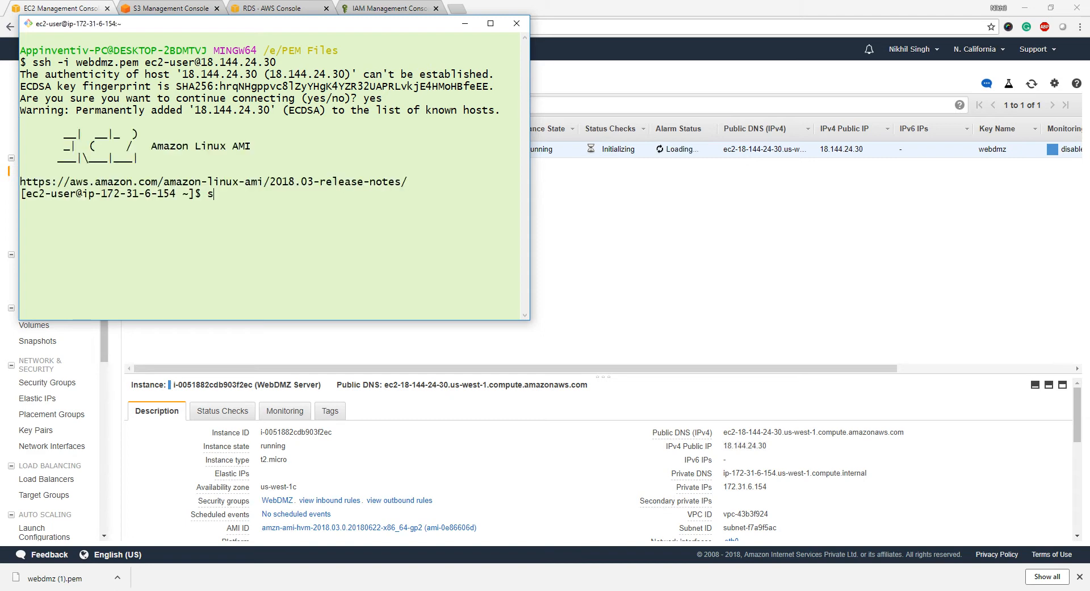
type("udo su")
key("Return")
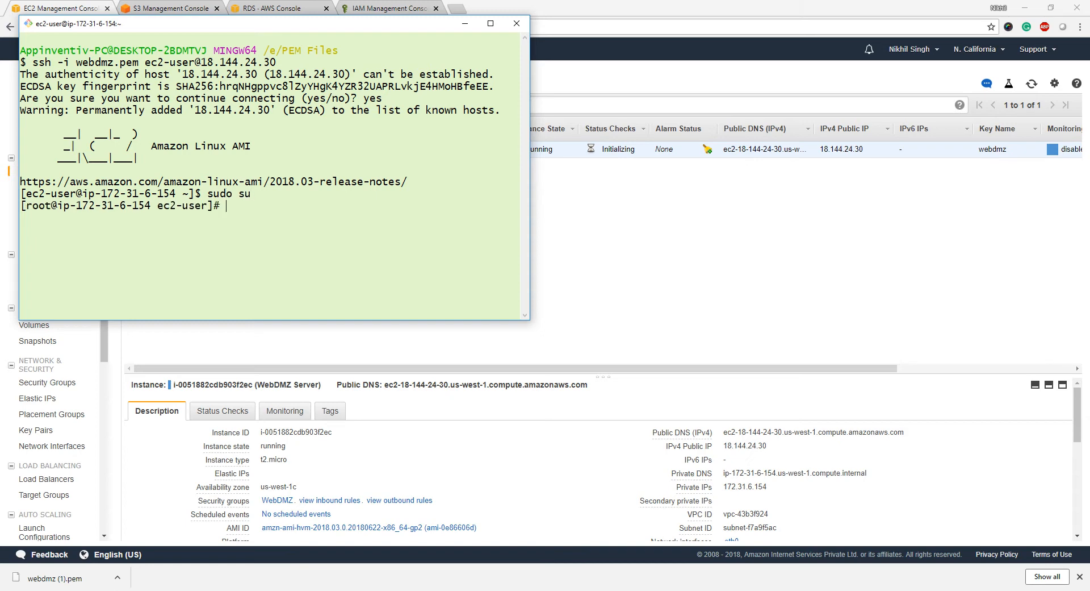
- List /var/www/html to confirm the WordPress files are in the web root
type("cd ")
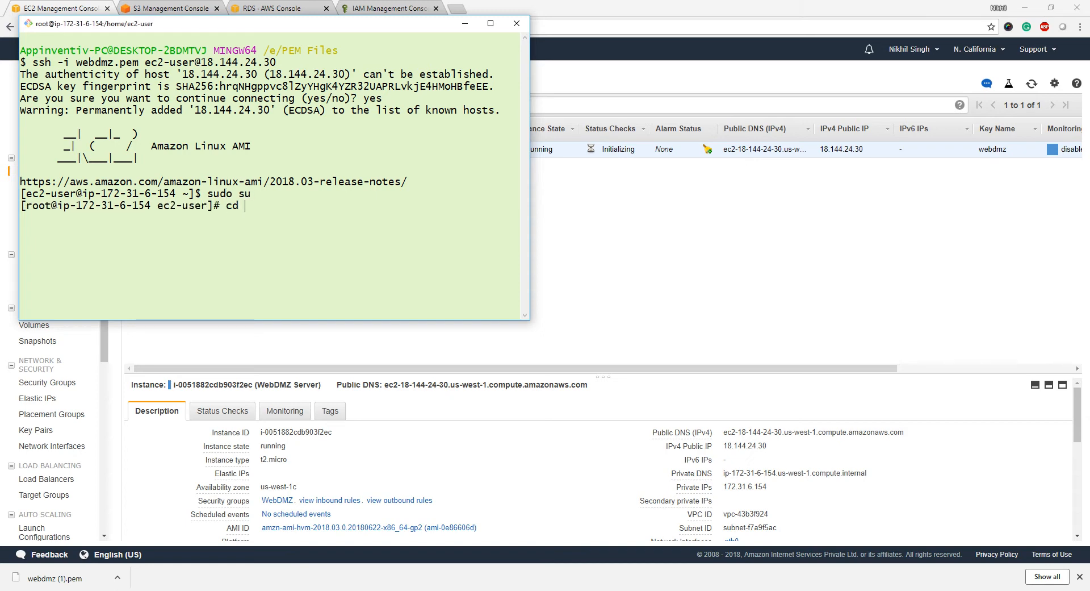
type("/var/w")
key("Tab")
type("ht")
key("Tab")
key("Return")
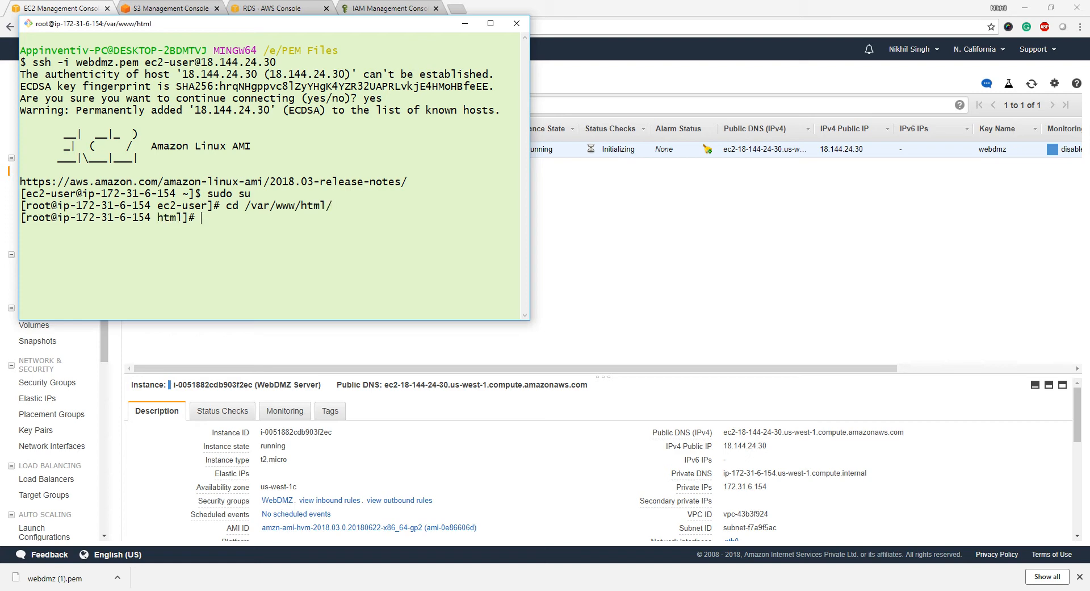
type("ll")
key("Return")
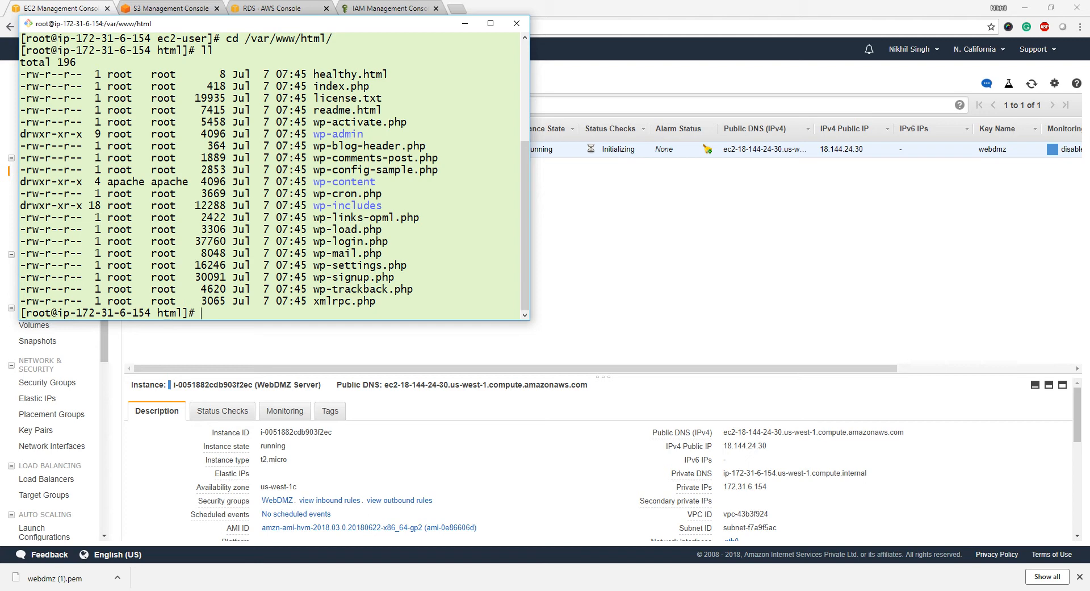
- List /etc/httpd/conf to confirm httpd.conf and its backup are present
type("cd /etc/")
type("httpd/conf")
key("Return")
type("ll")
key("Return")
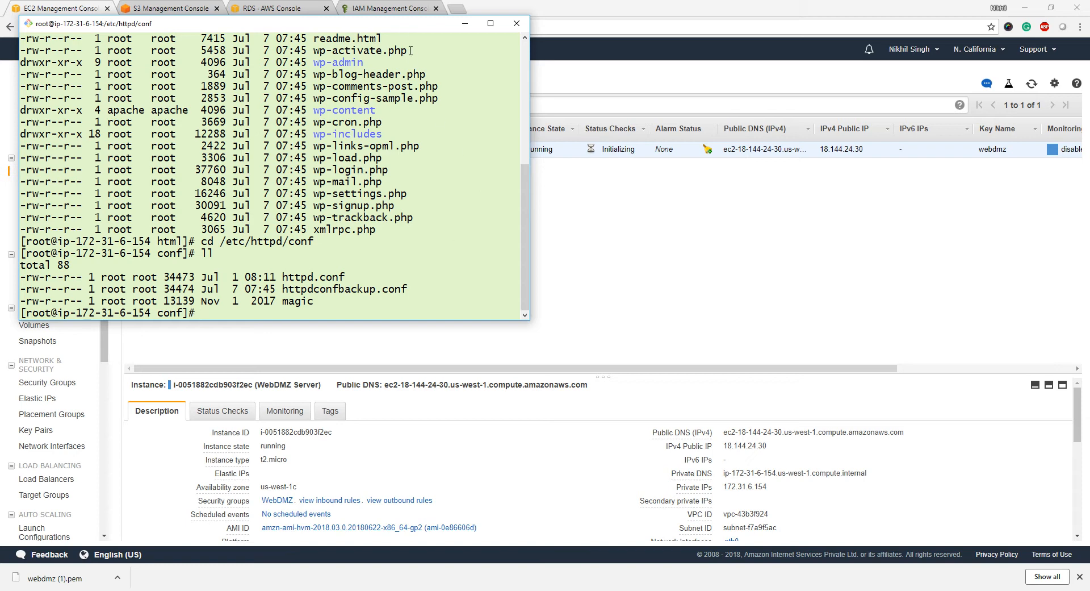
- Glance over the IAM roles, techessentials RDS database and S3 bucket tabs, ending on EC2 instances
left_click_drag(407, 28, 561, 104)
left_click(420, 4)
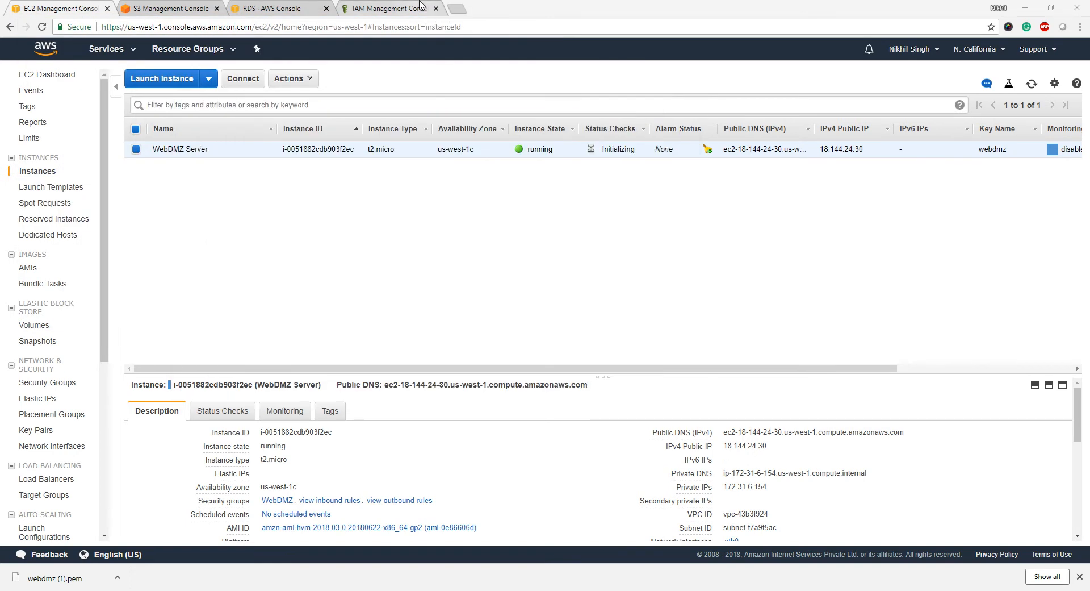
left_click(420, 5)
left_click(264, 6)
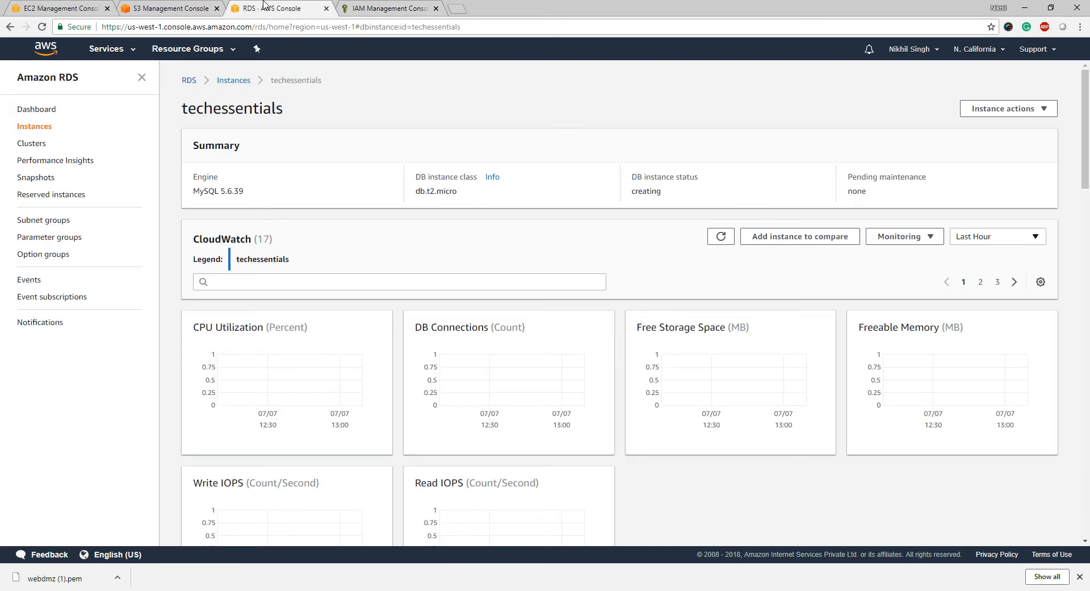
left_click(164, 8)
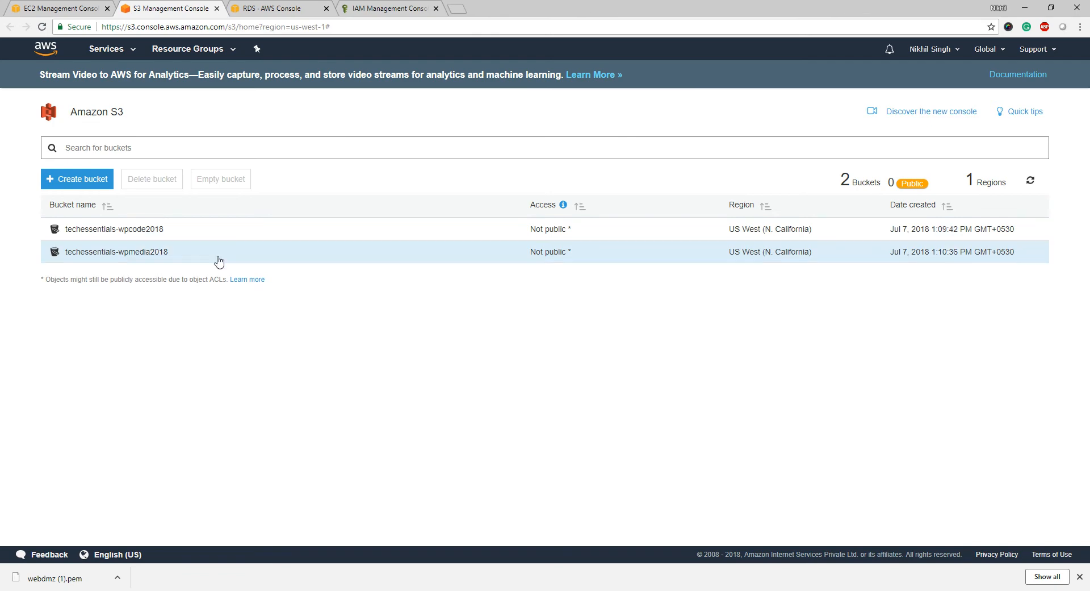
left_click(72, 7)
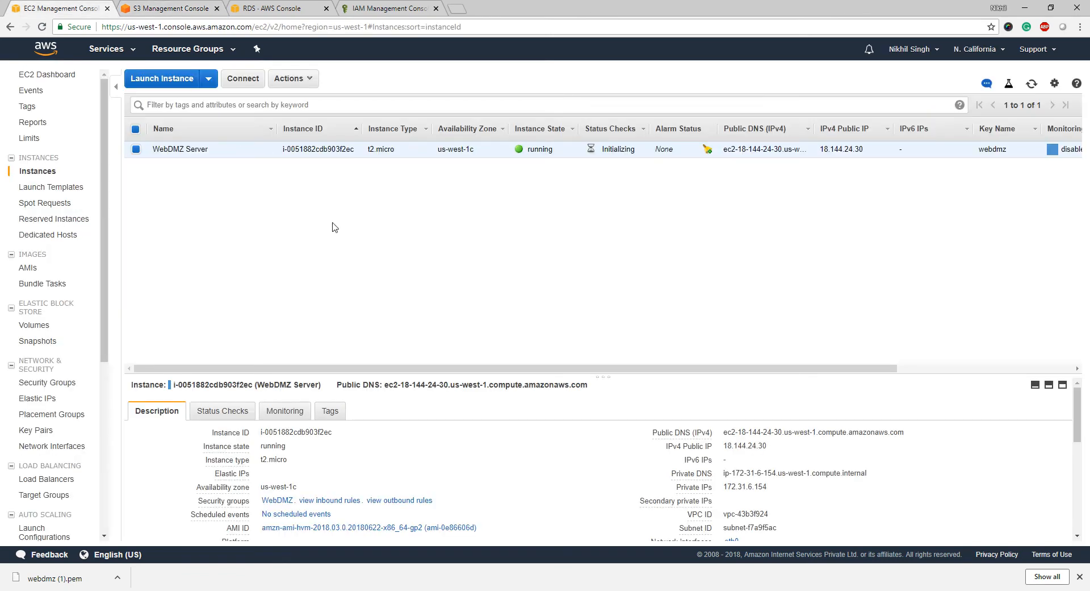